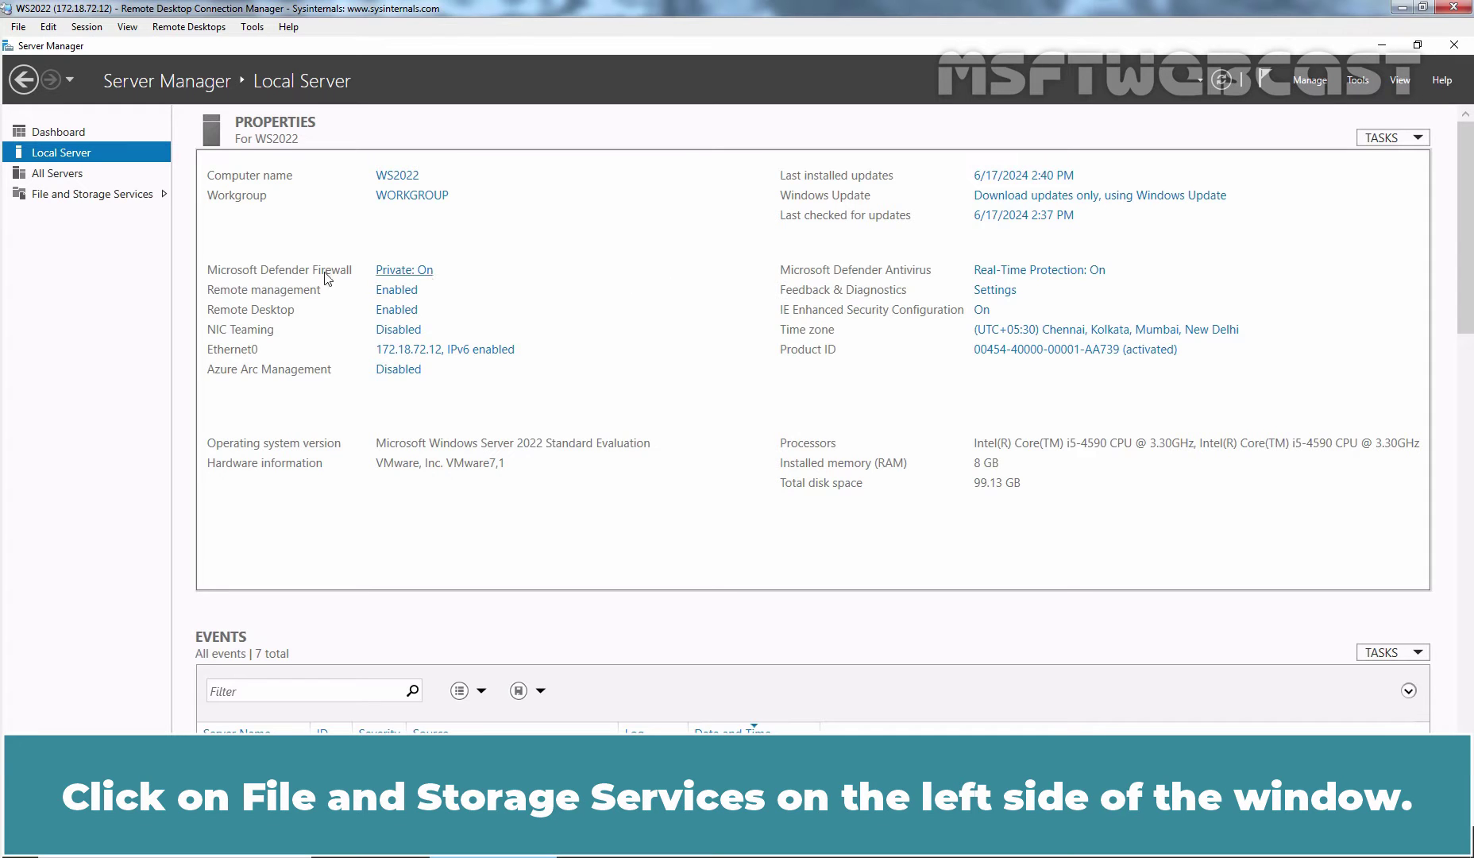
# - Open File and Storage Services and go to its Storage Pools page
pyautogui.click(90, 195)
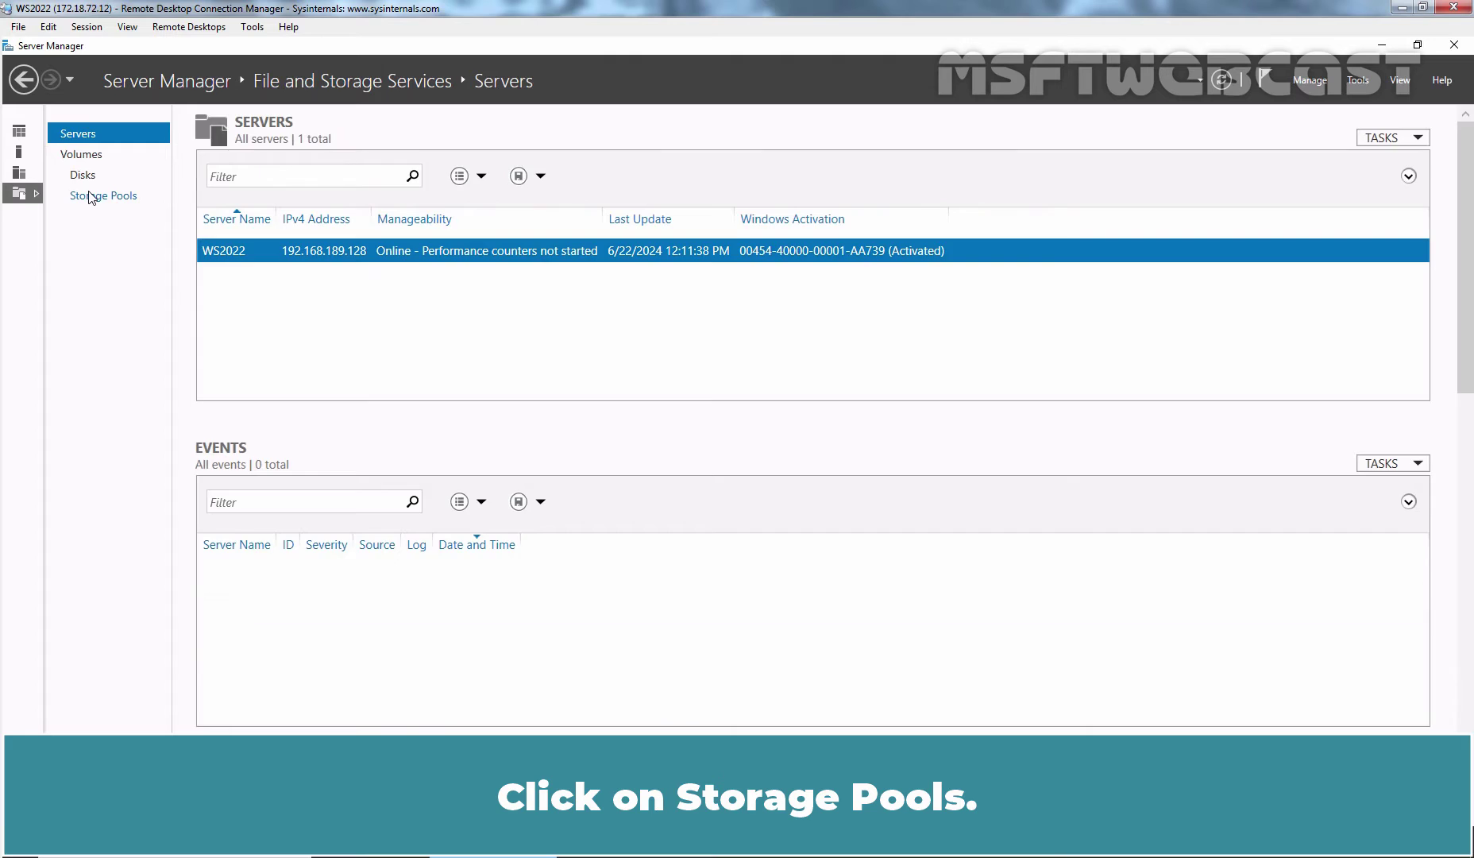
pyautogui.click(90, 196)
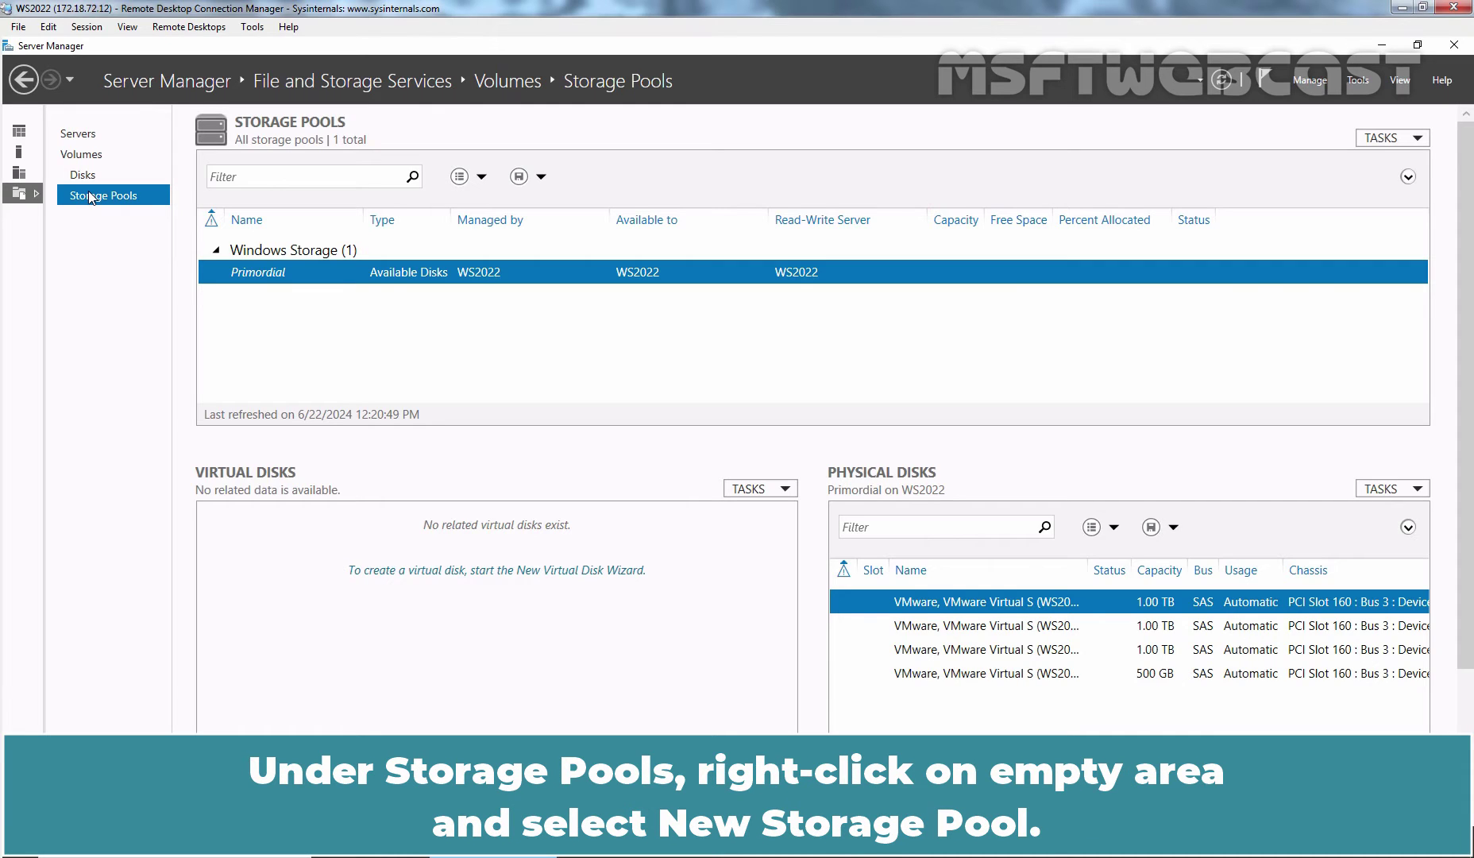
# - Start a new storage pool named MSFTStoragePool and continue to the physical disk selection
pyautogui.rightClick(531, 325)
pyautogui.click(608, 335)
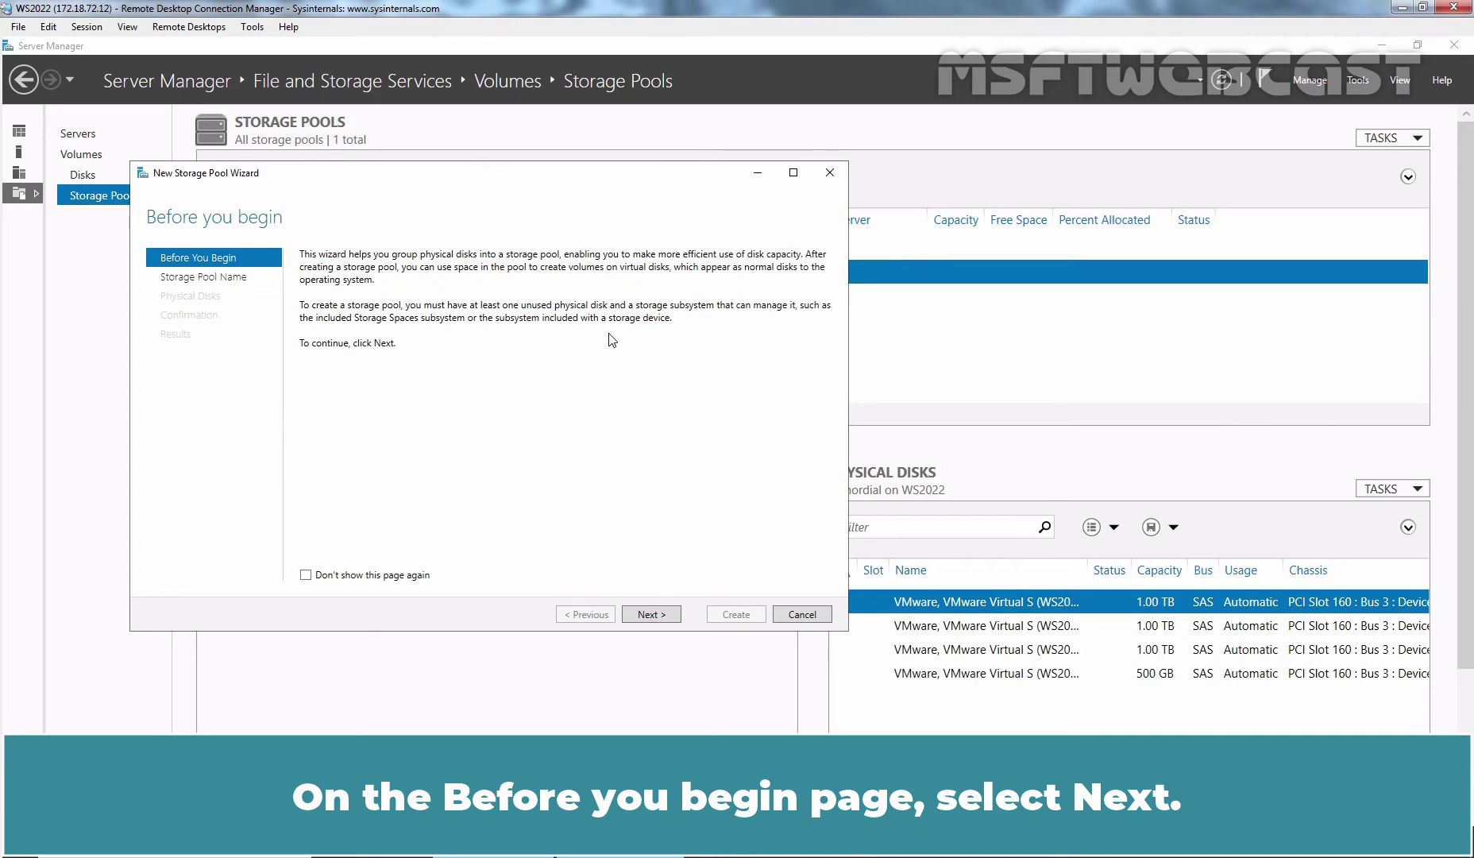
pyautogui.click(649, 616)
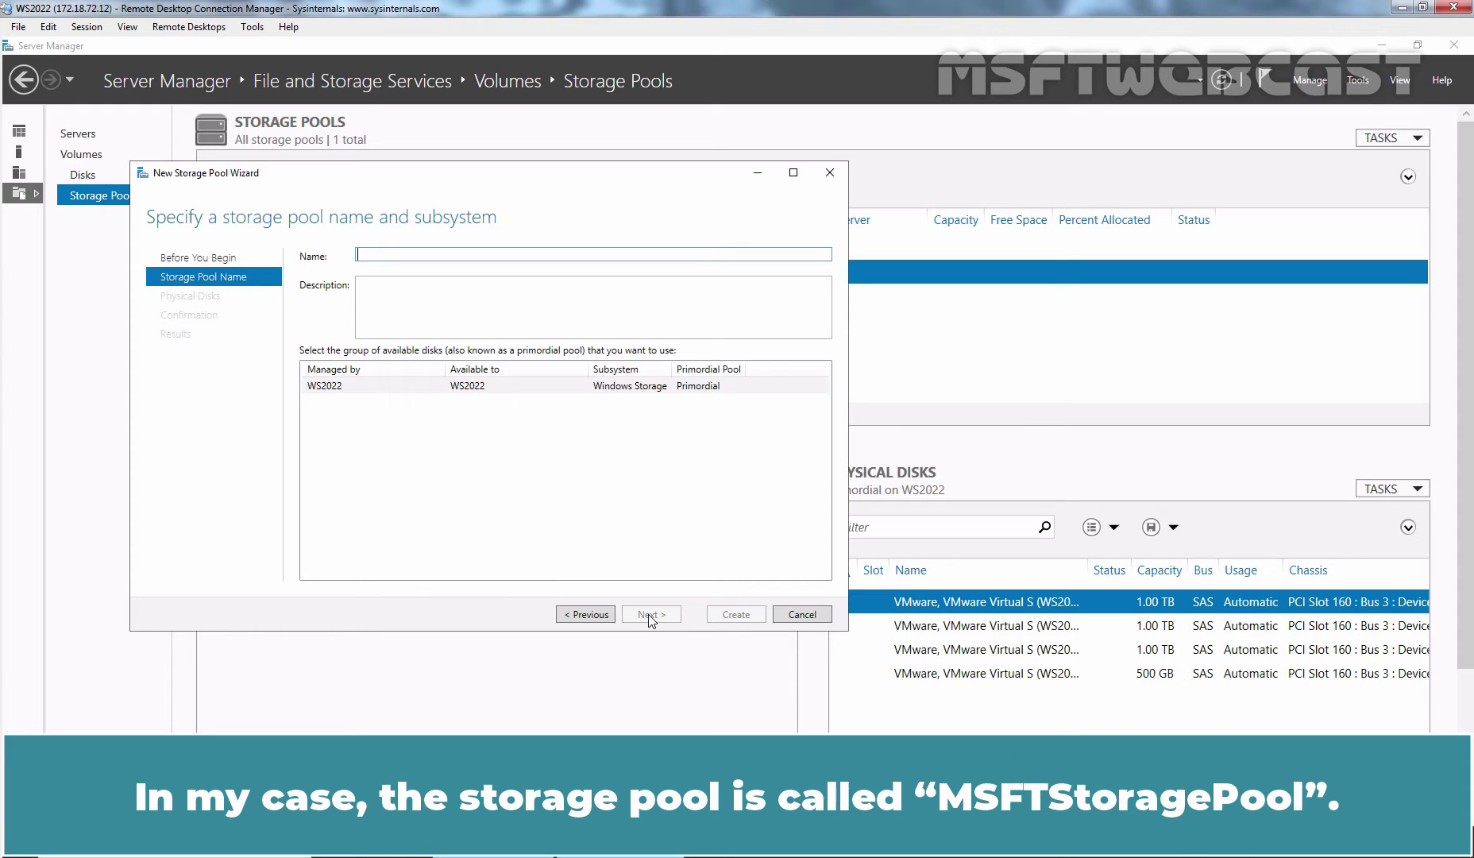
pyautogui.write('MSFTStoragePool')
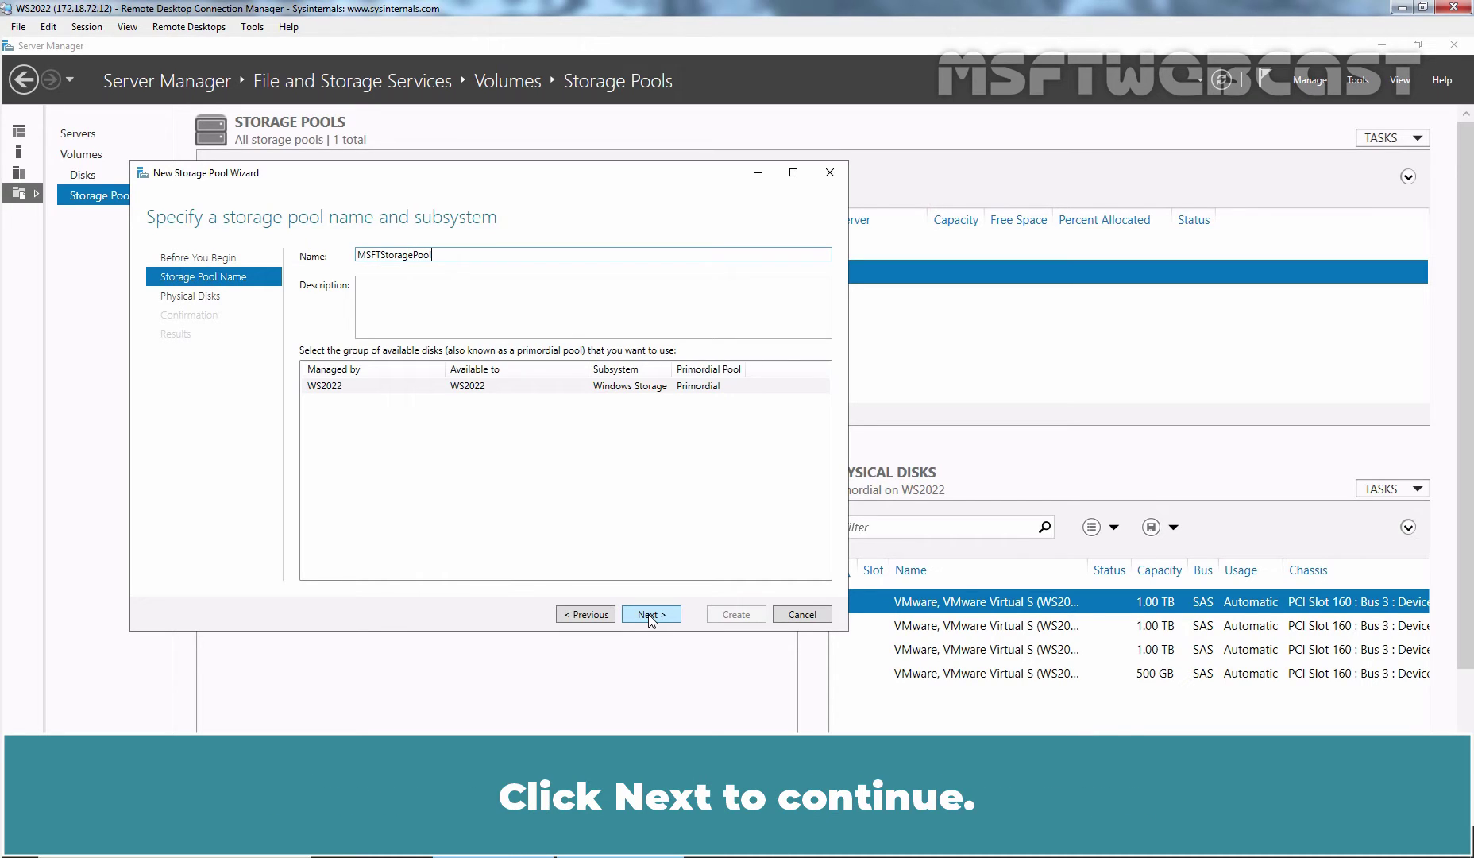
pyautogui.click(650, 616)
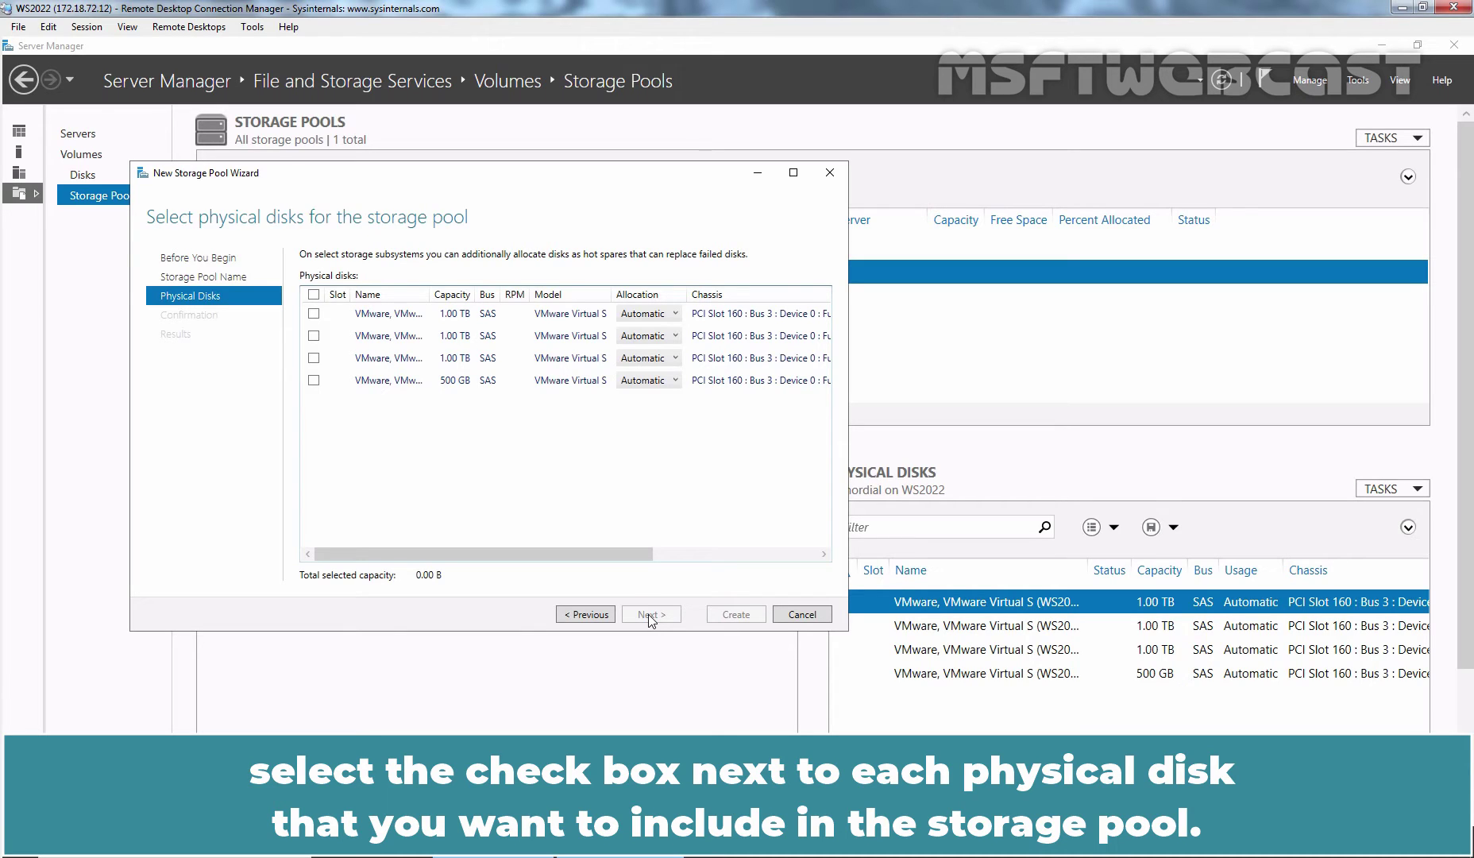
# - Add the three 1.00 TB disks with Automatic allocation and continue to confirmation
pyautogui.click(314, 314)
pyautogui.click(314, 336)
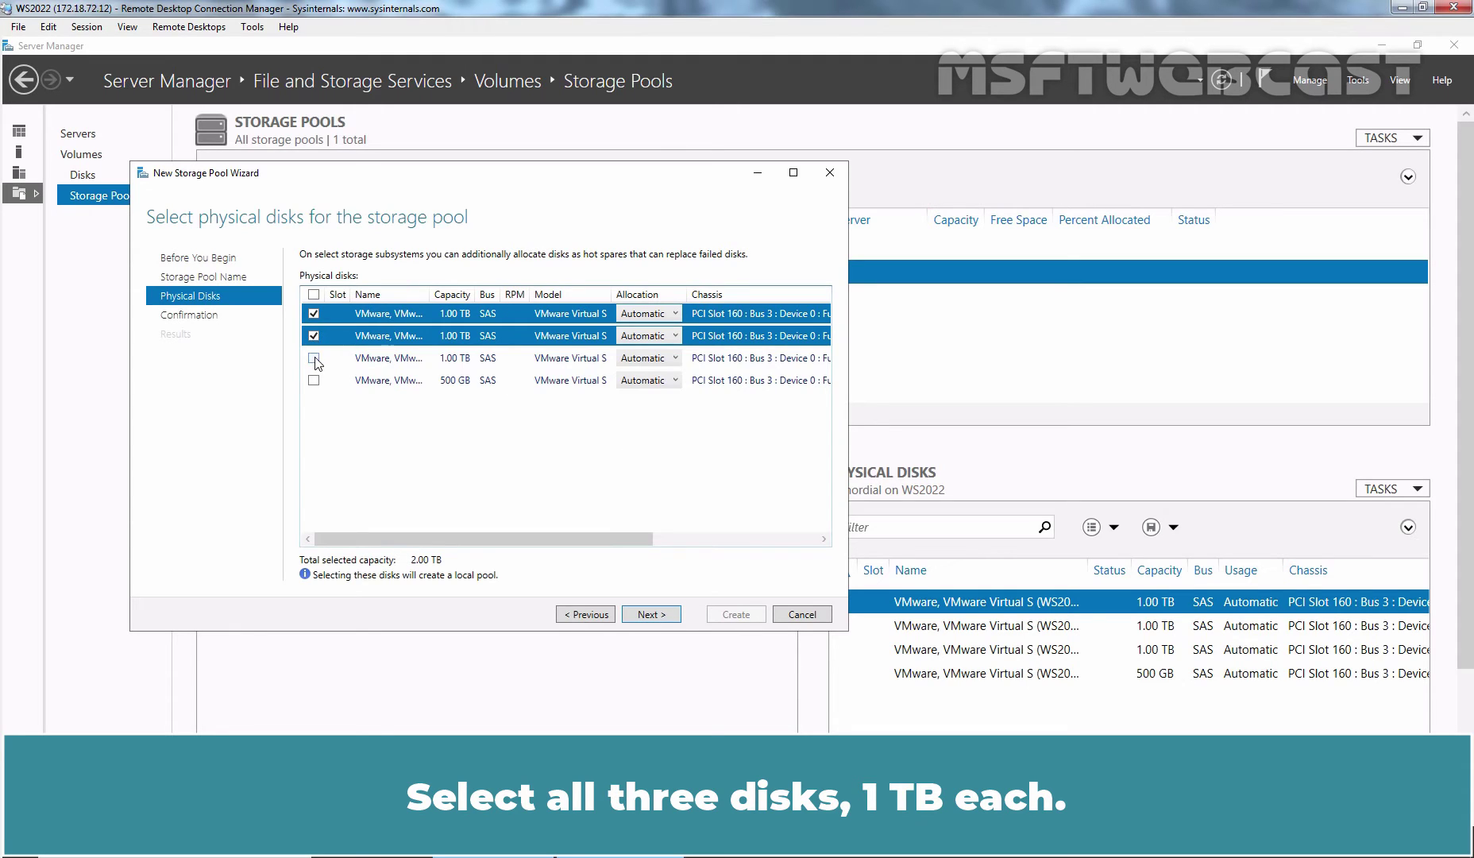
pyautogui.click(314, 358)
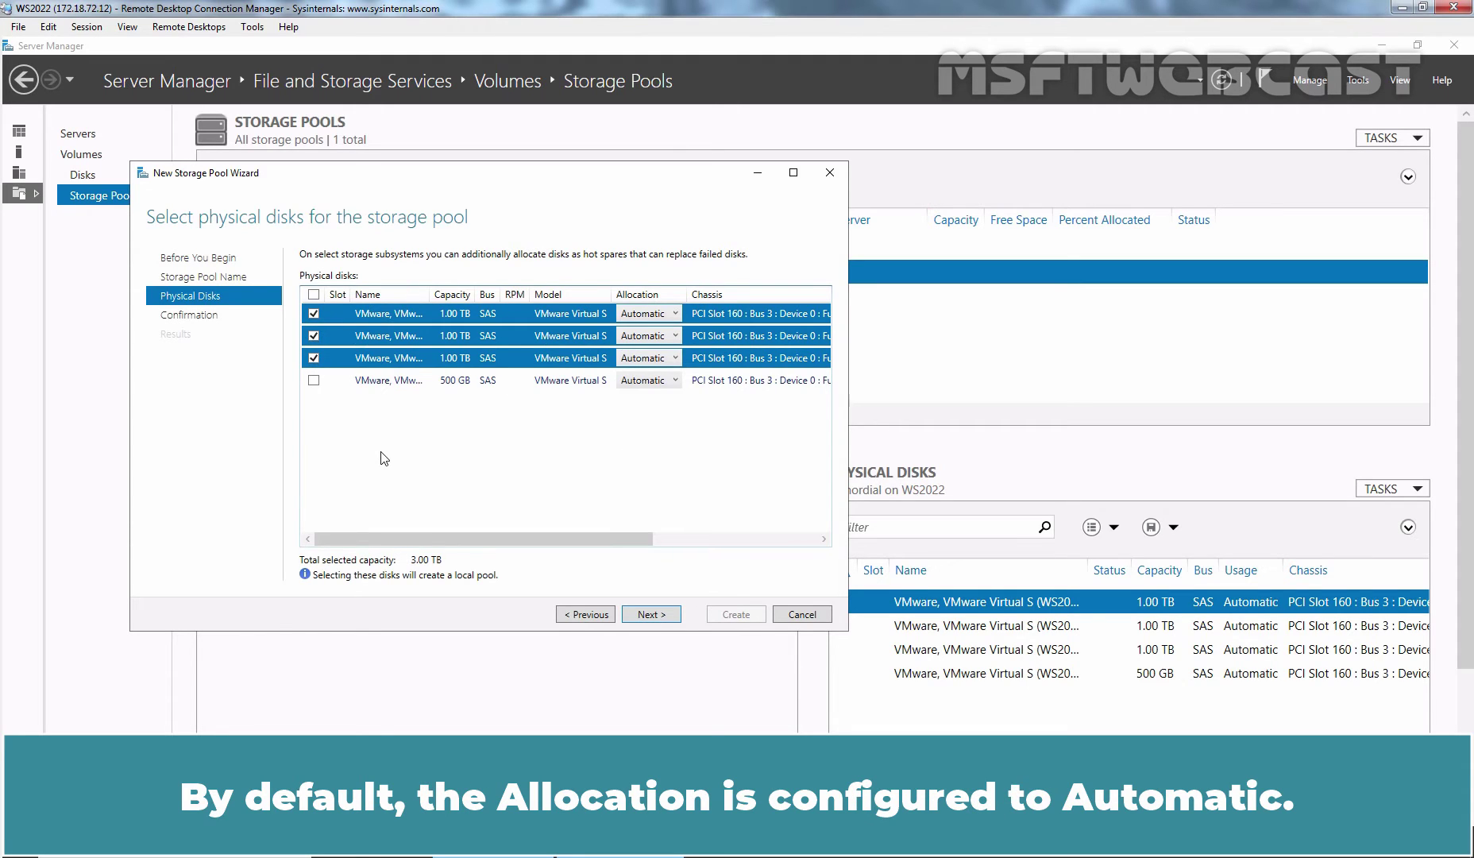
pyautogui.click(677, 314)
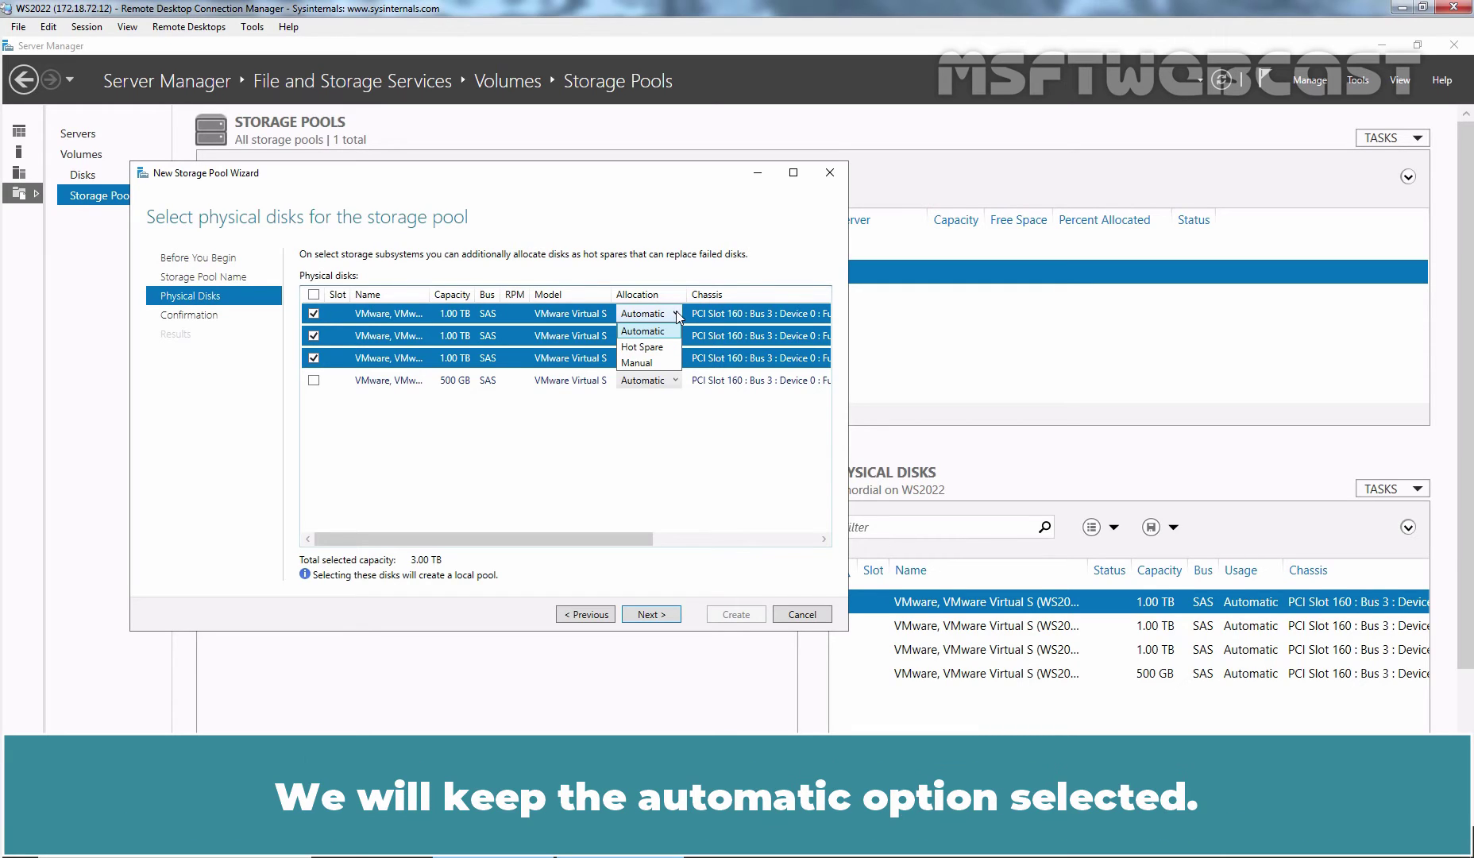
pyautogui.click(677, 315)
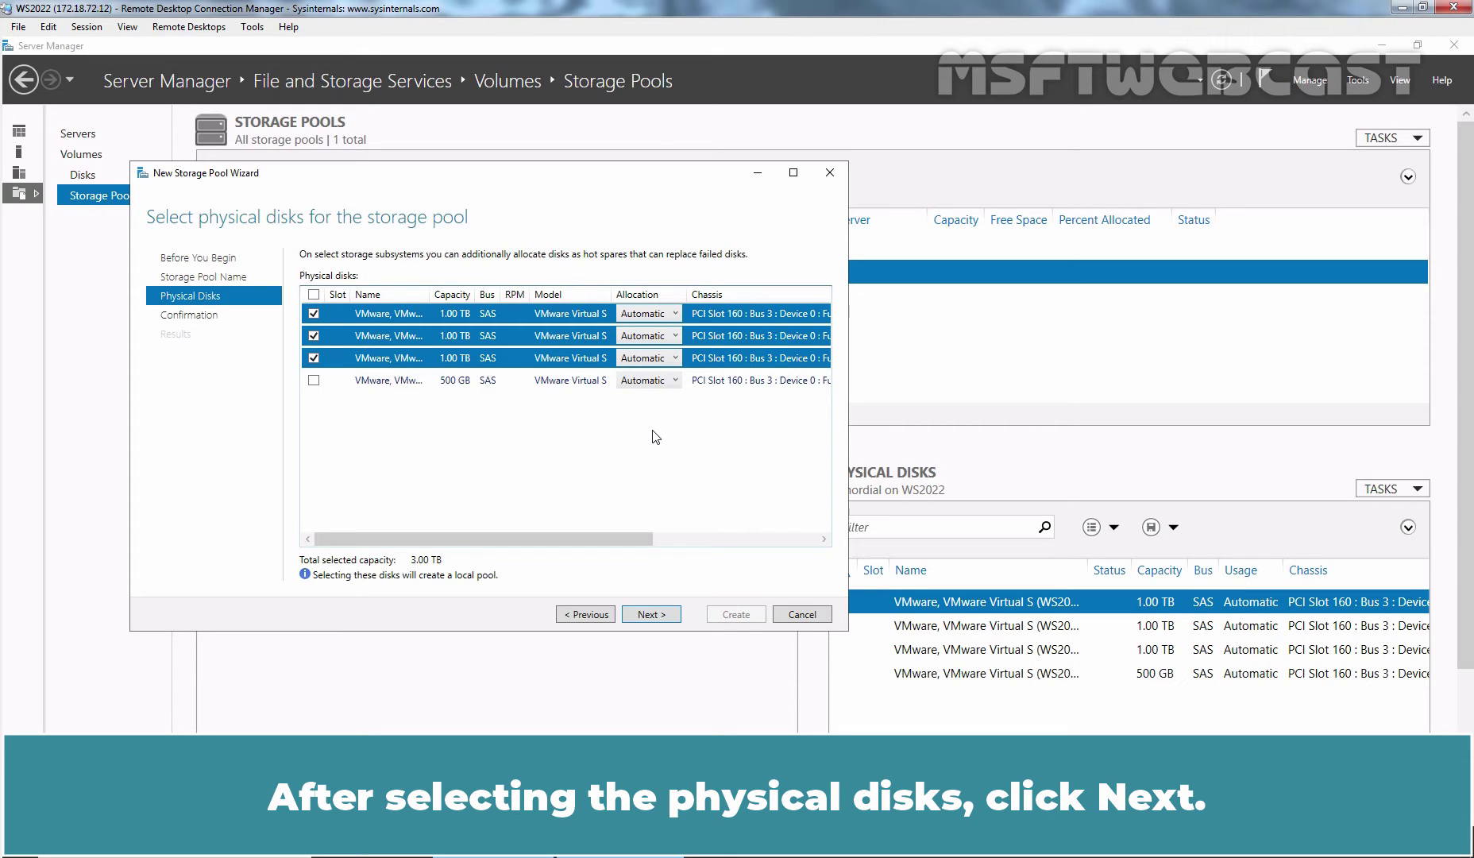
pyautogui.click(647, 614)
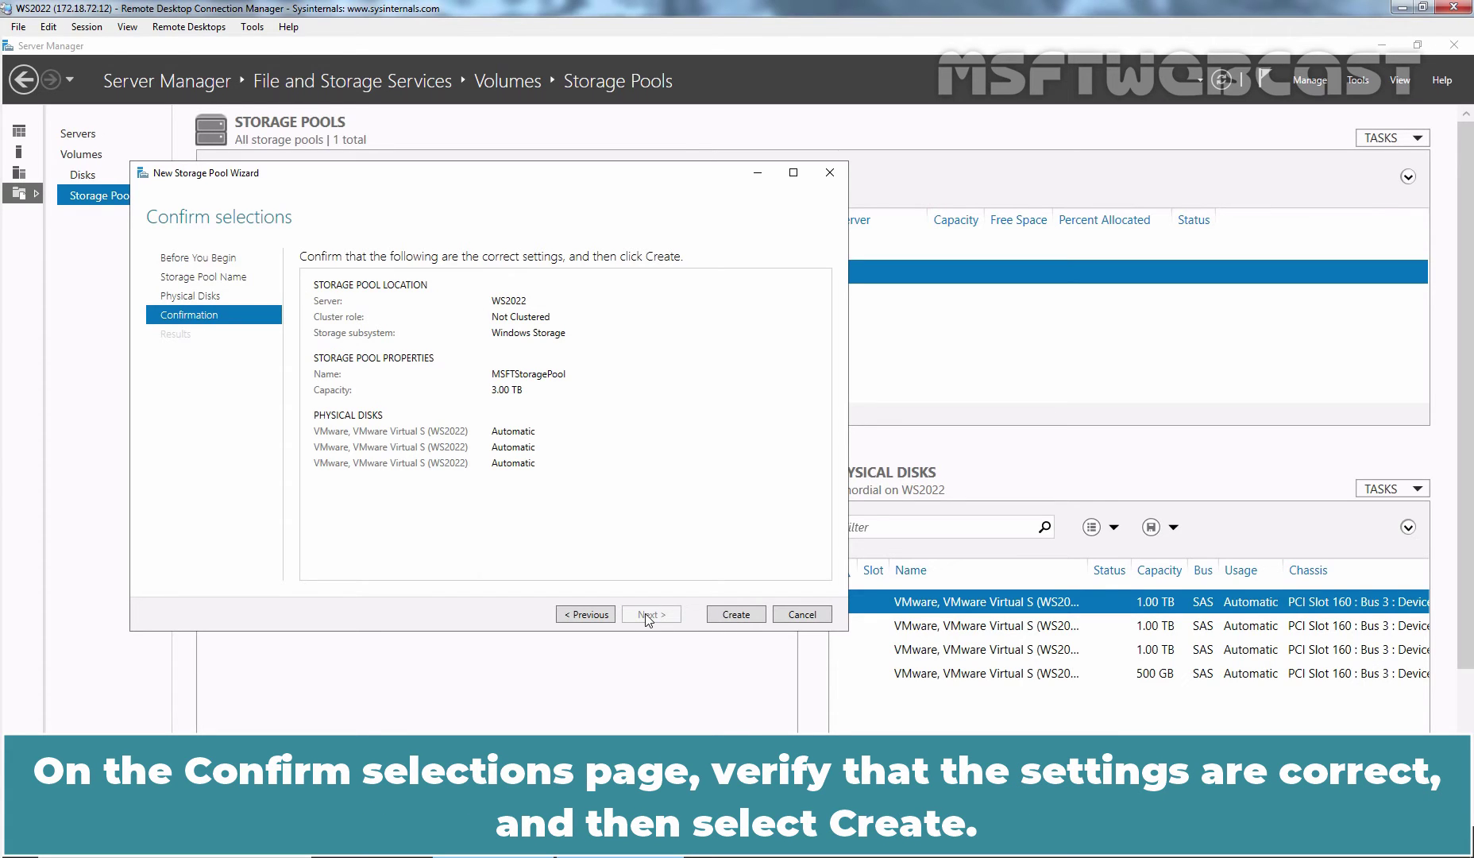
# - Create the 3.00 TB MSFTStoragePool and select it to show its three disks
pyautogui.click(736, 615)
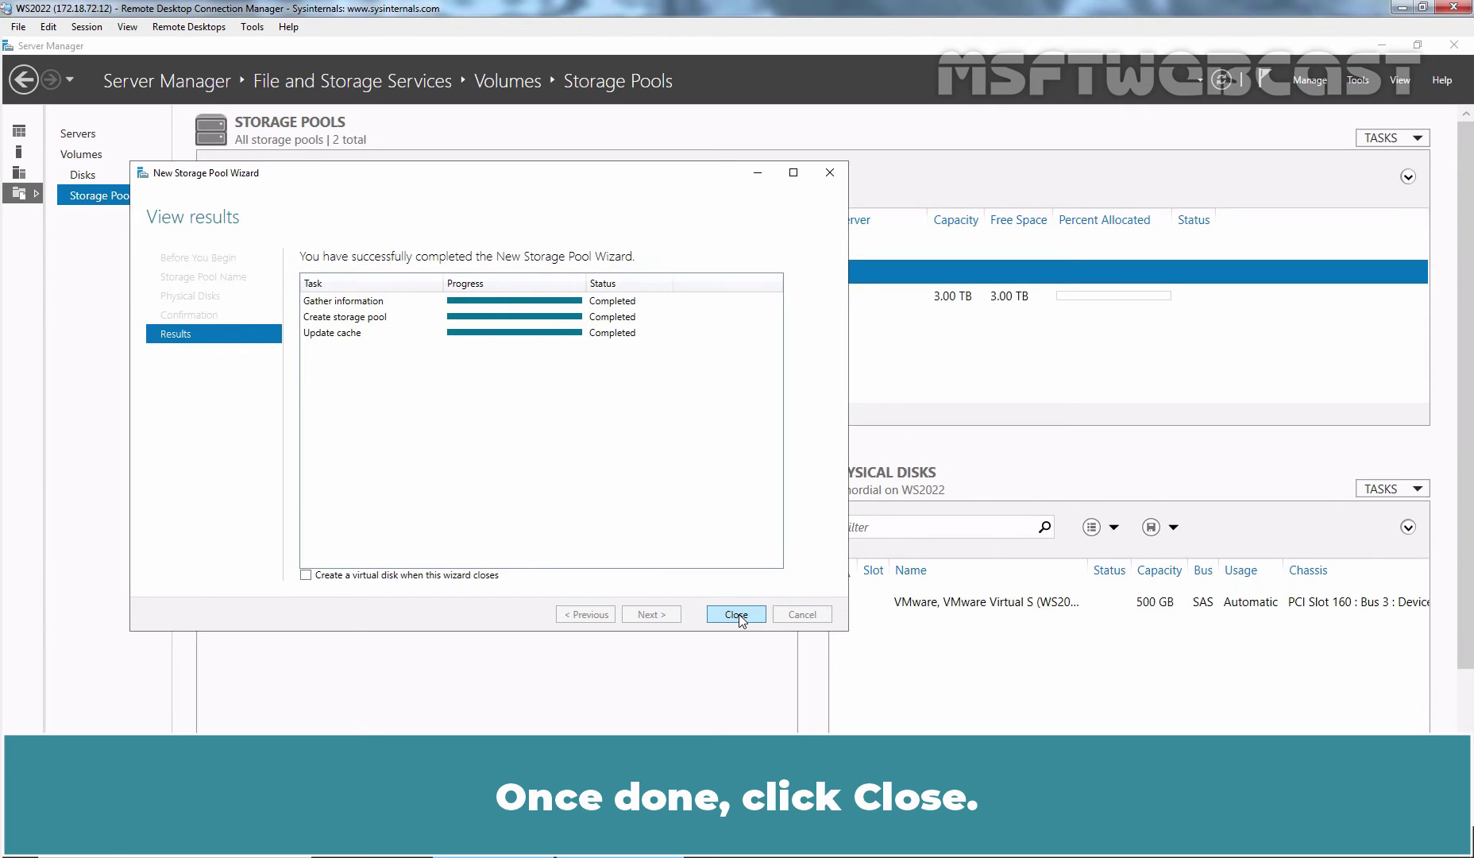
pyautogui.click(736, 615)
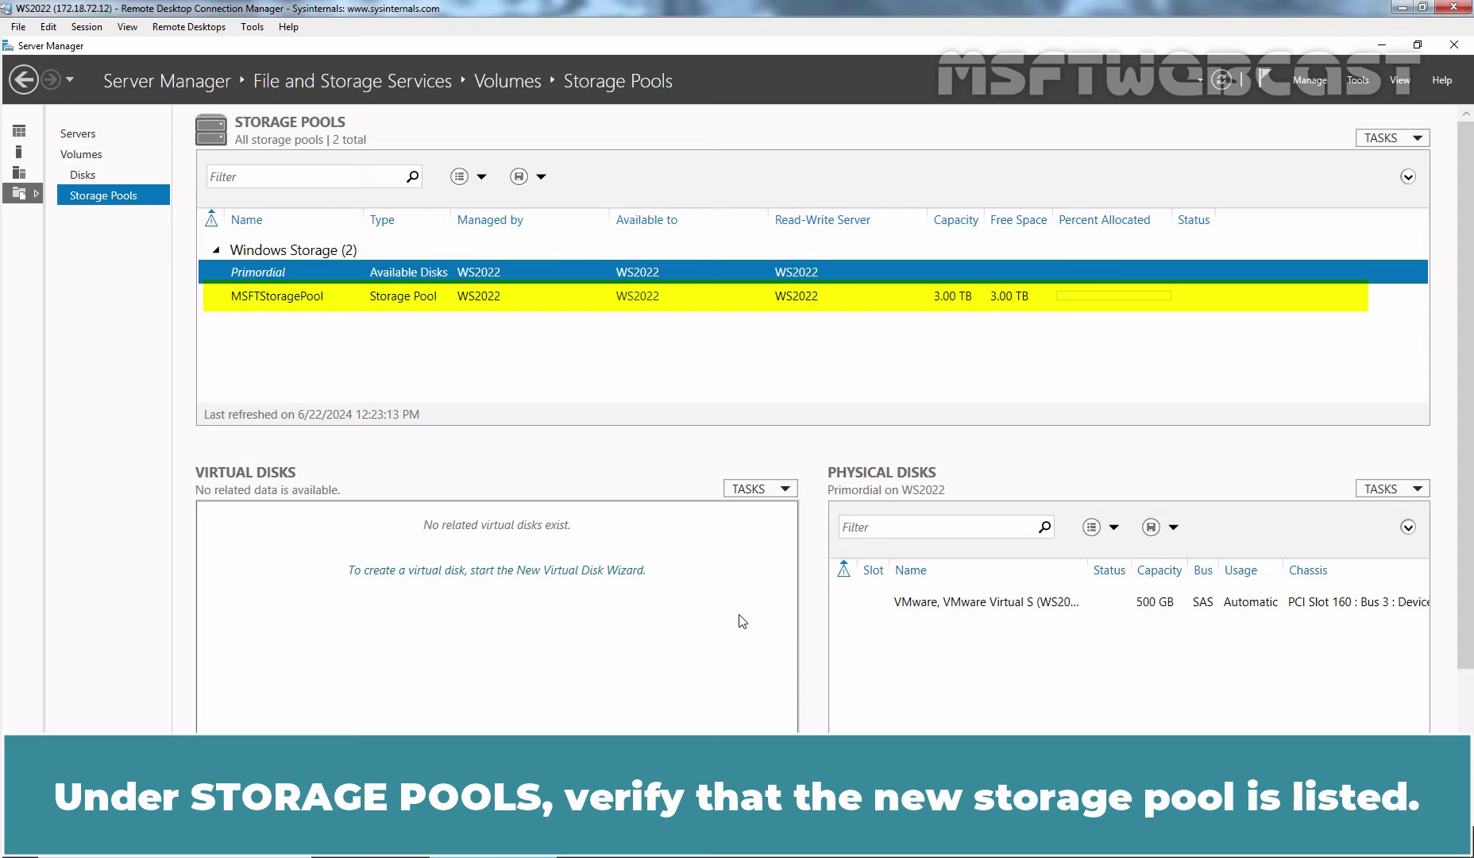
pyautogui.click(430, 304)
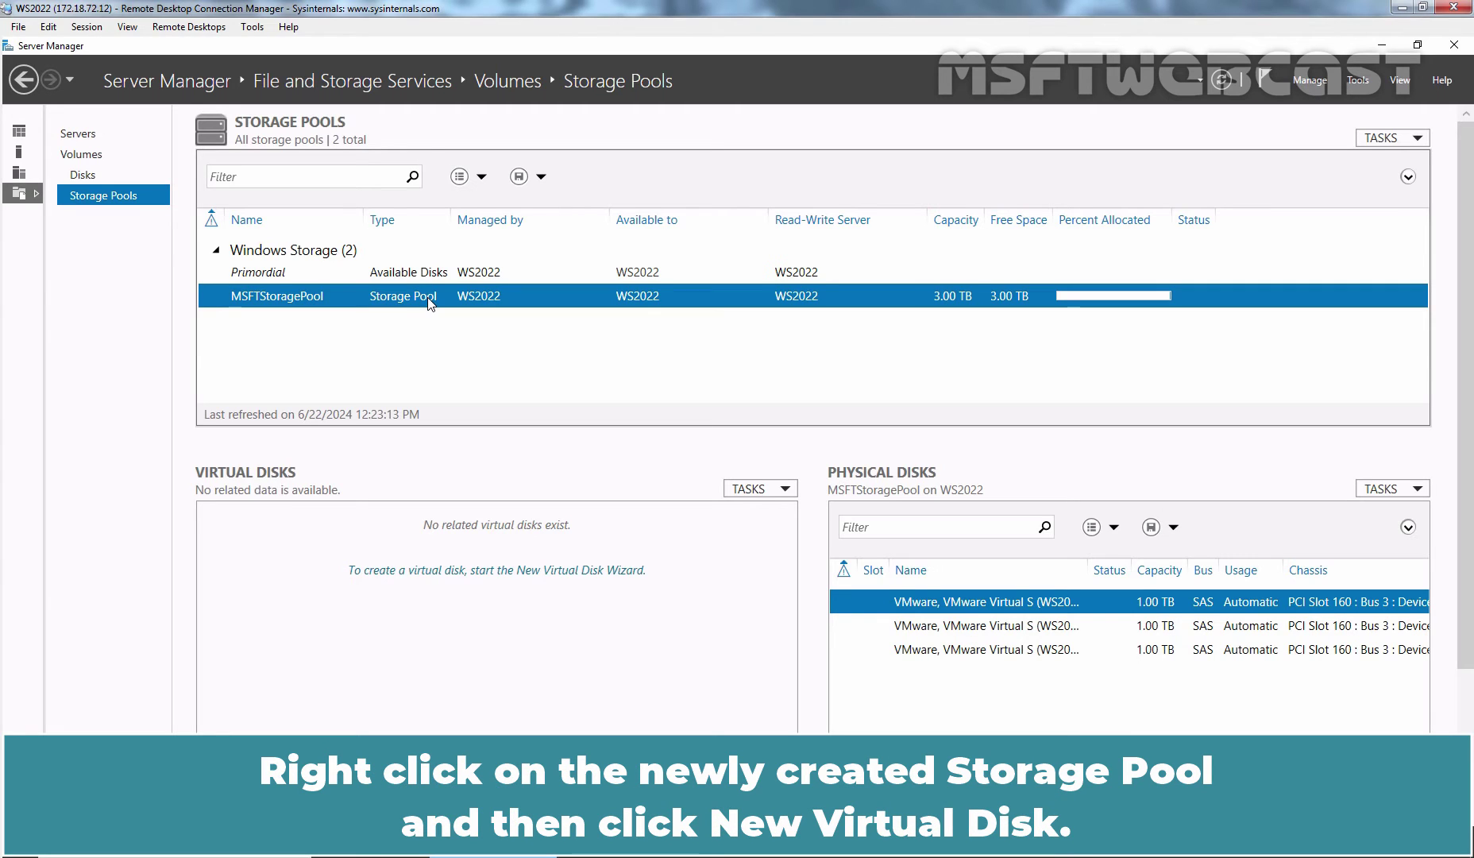
# - Start a new virtual disk on MSFTStoragePool named MSFTStoragePool-vDISK1
pyautogui.rightClick(430, 304)
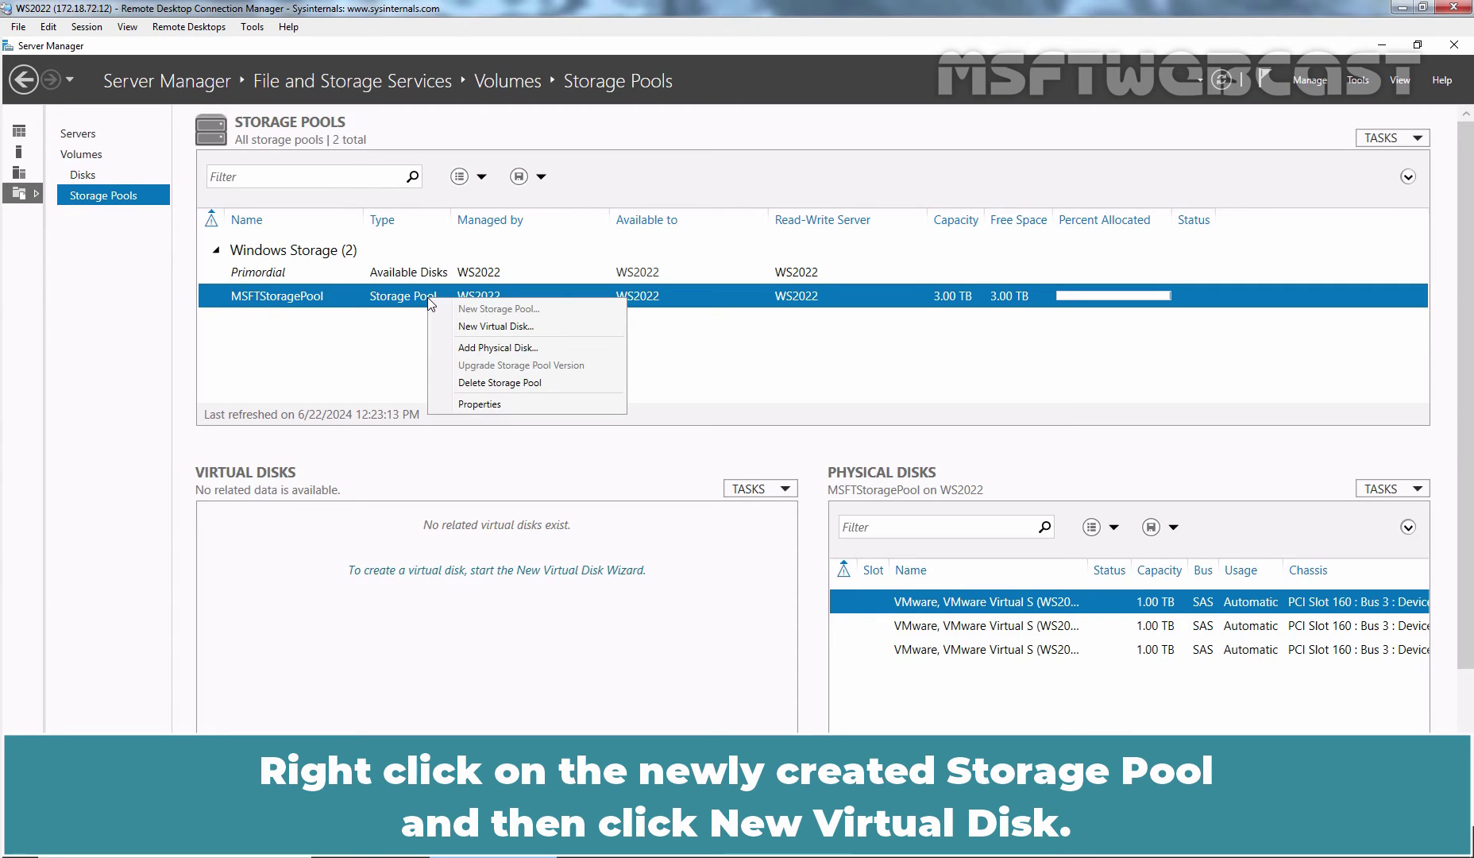
pyautogui.click(500, 328)
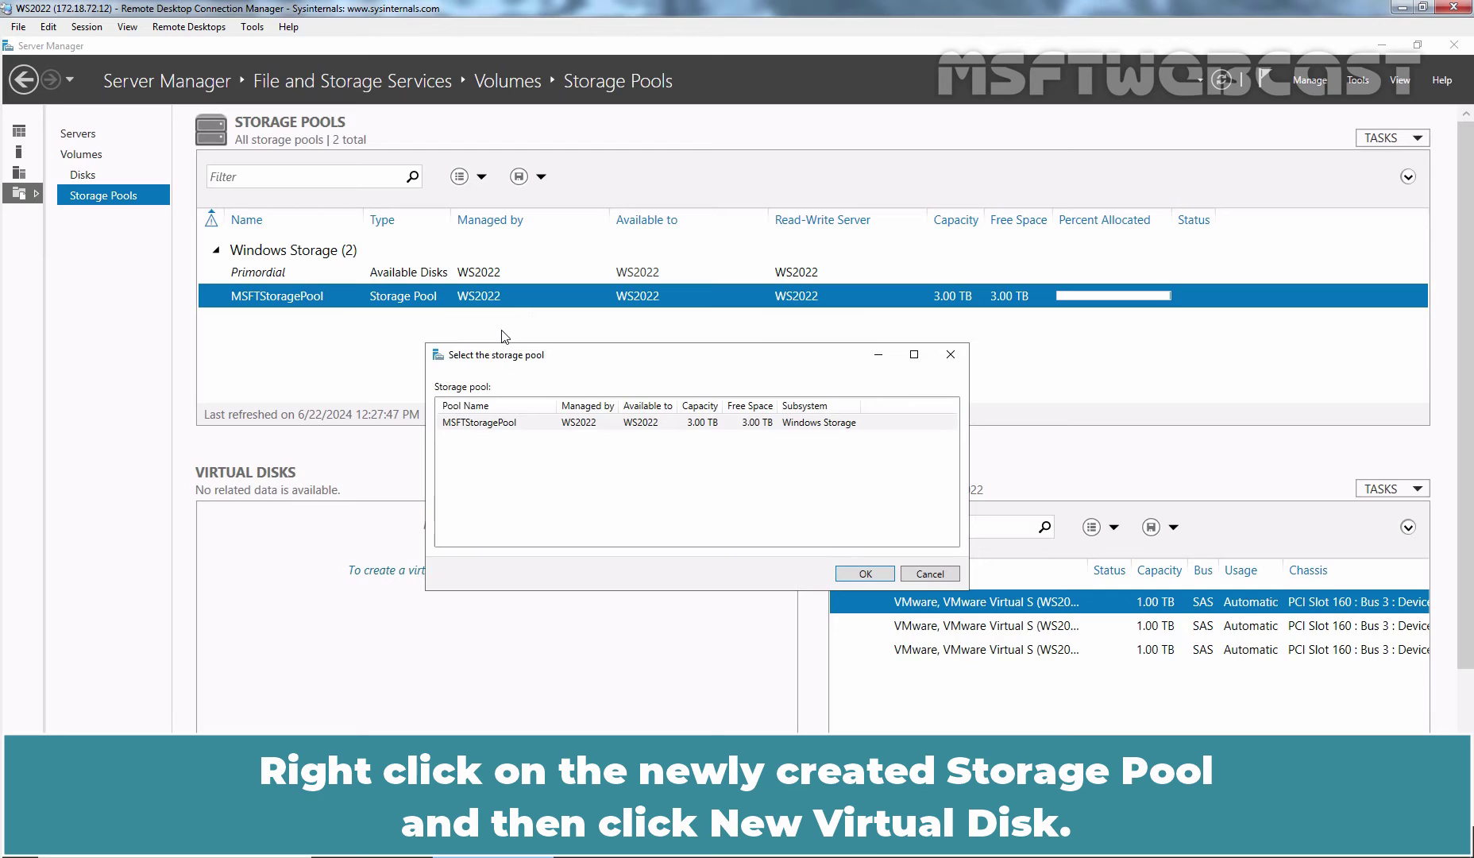
pyautogui.click(521, 424)
pyautogui.click(868, 575)
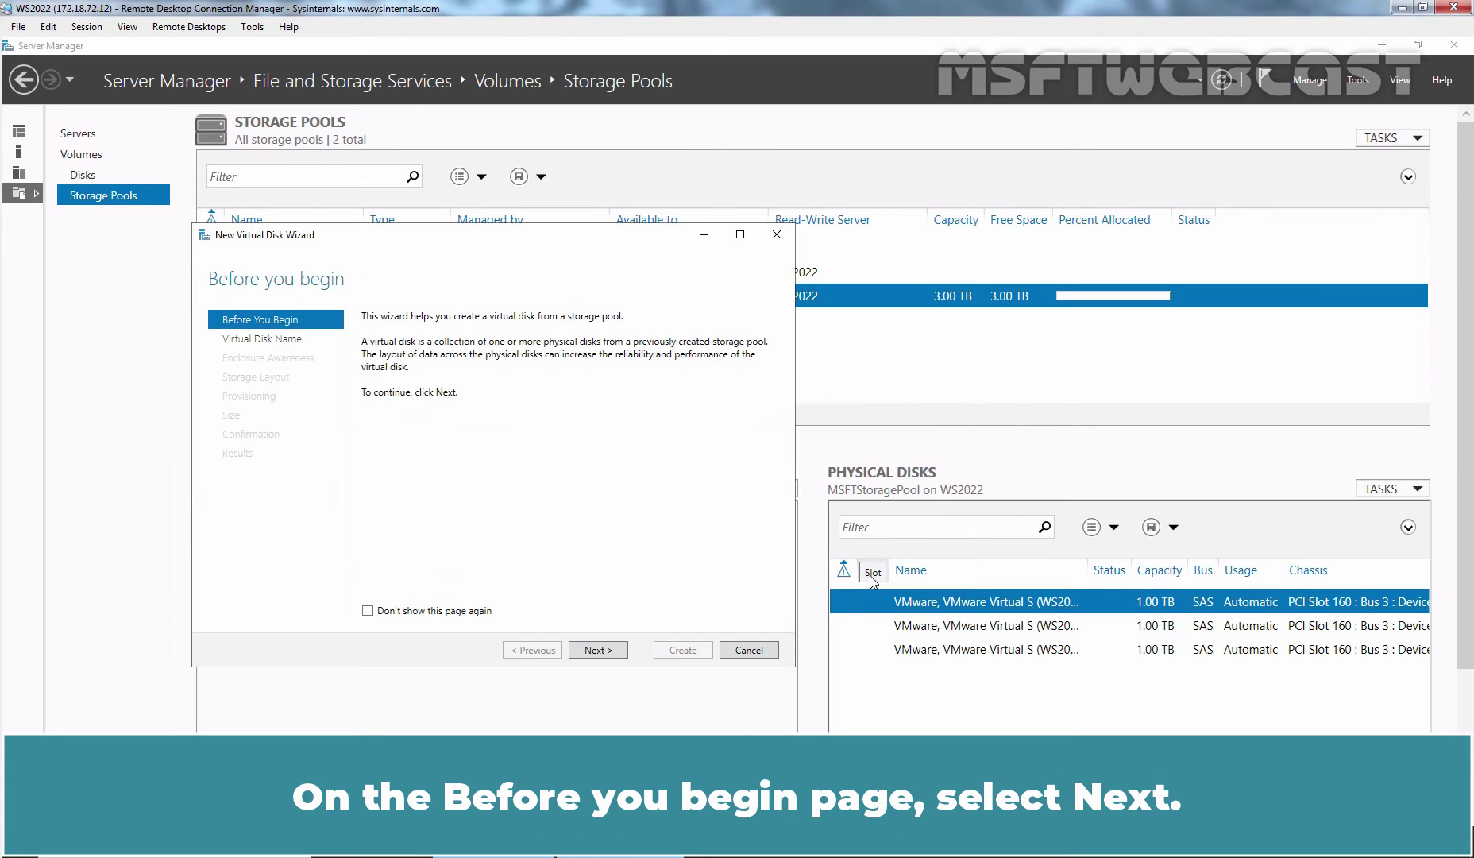
pyautogui.click(593, 651)
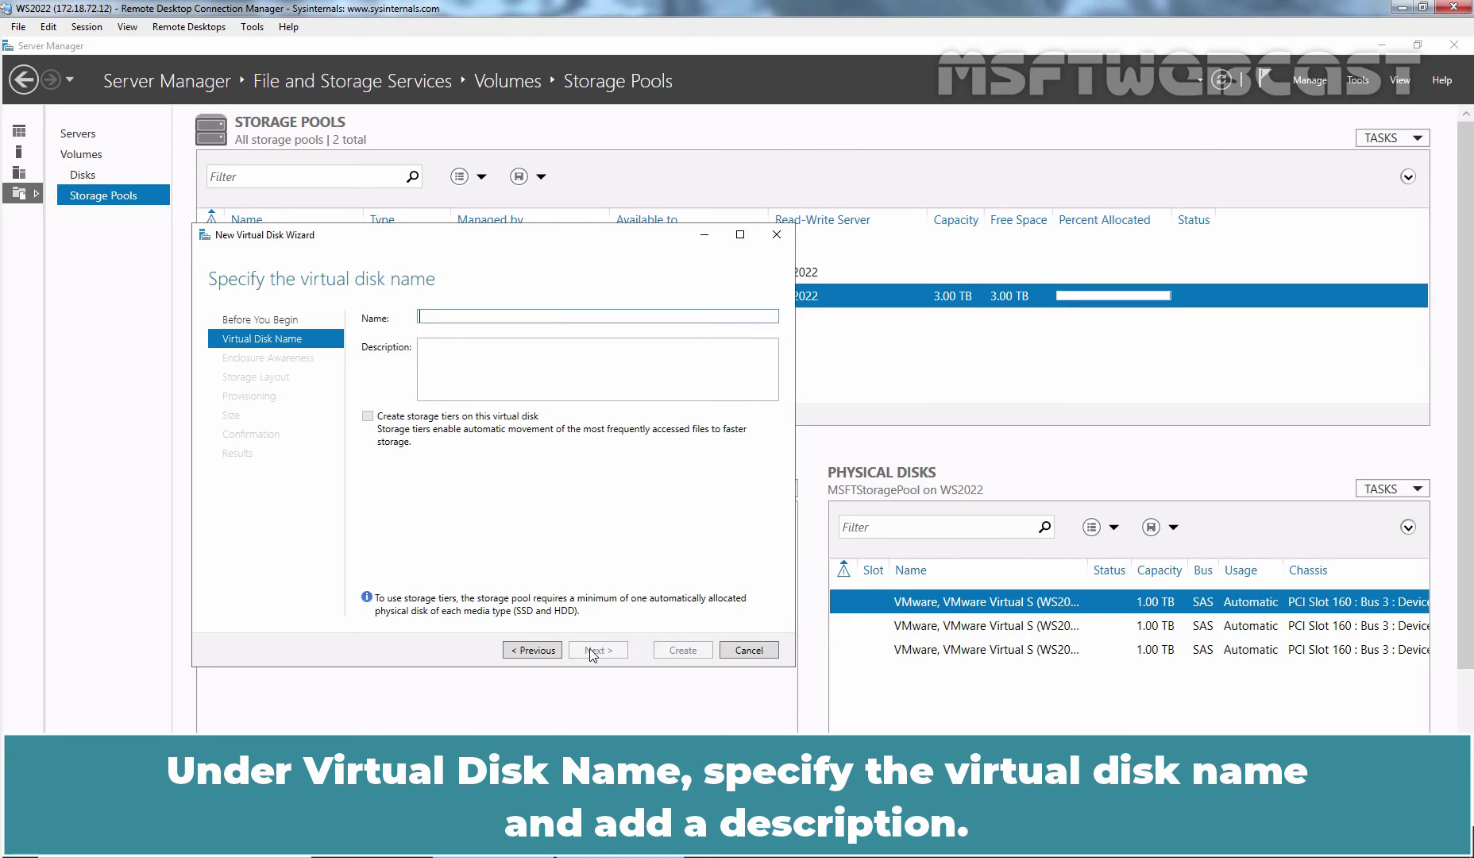
pyautogui.write('MSFT')
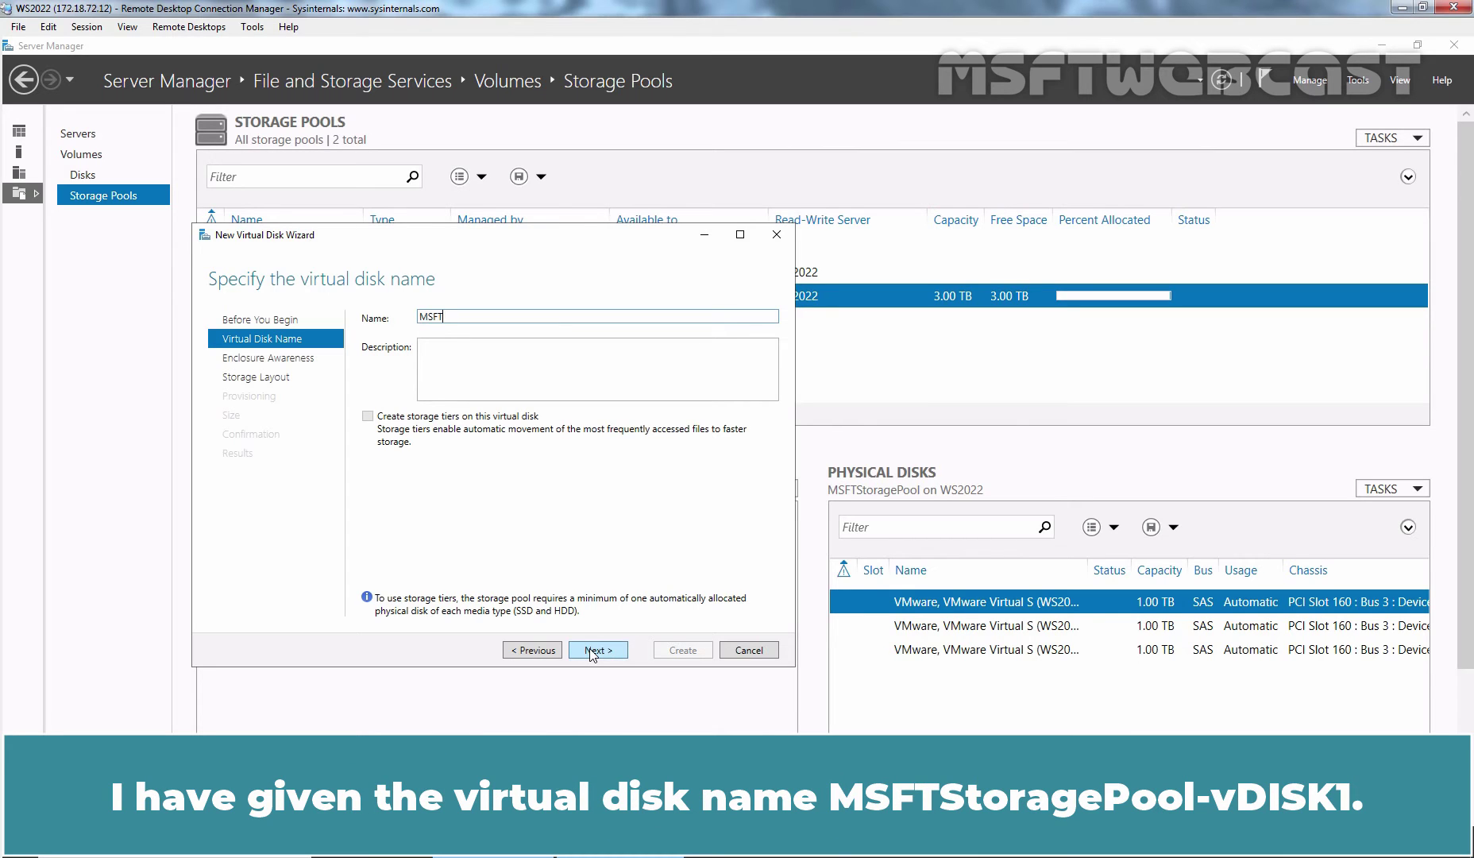
pyautogui.write('StoragePool-vDISK1')
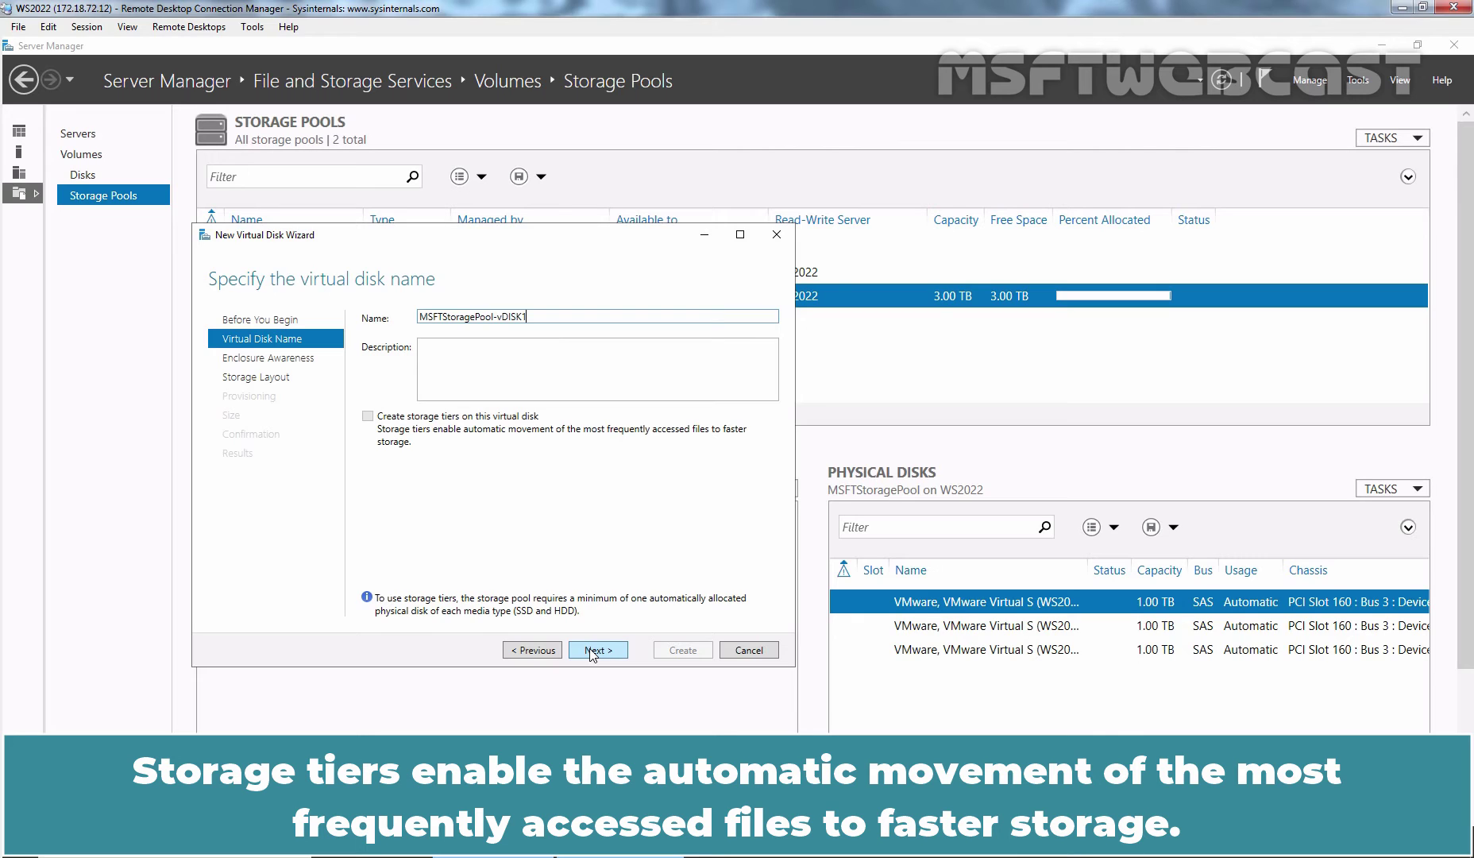
pyautogui.click(592, 649)
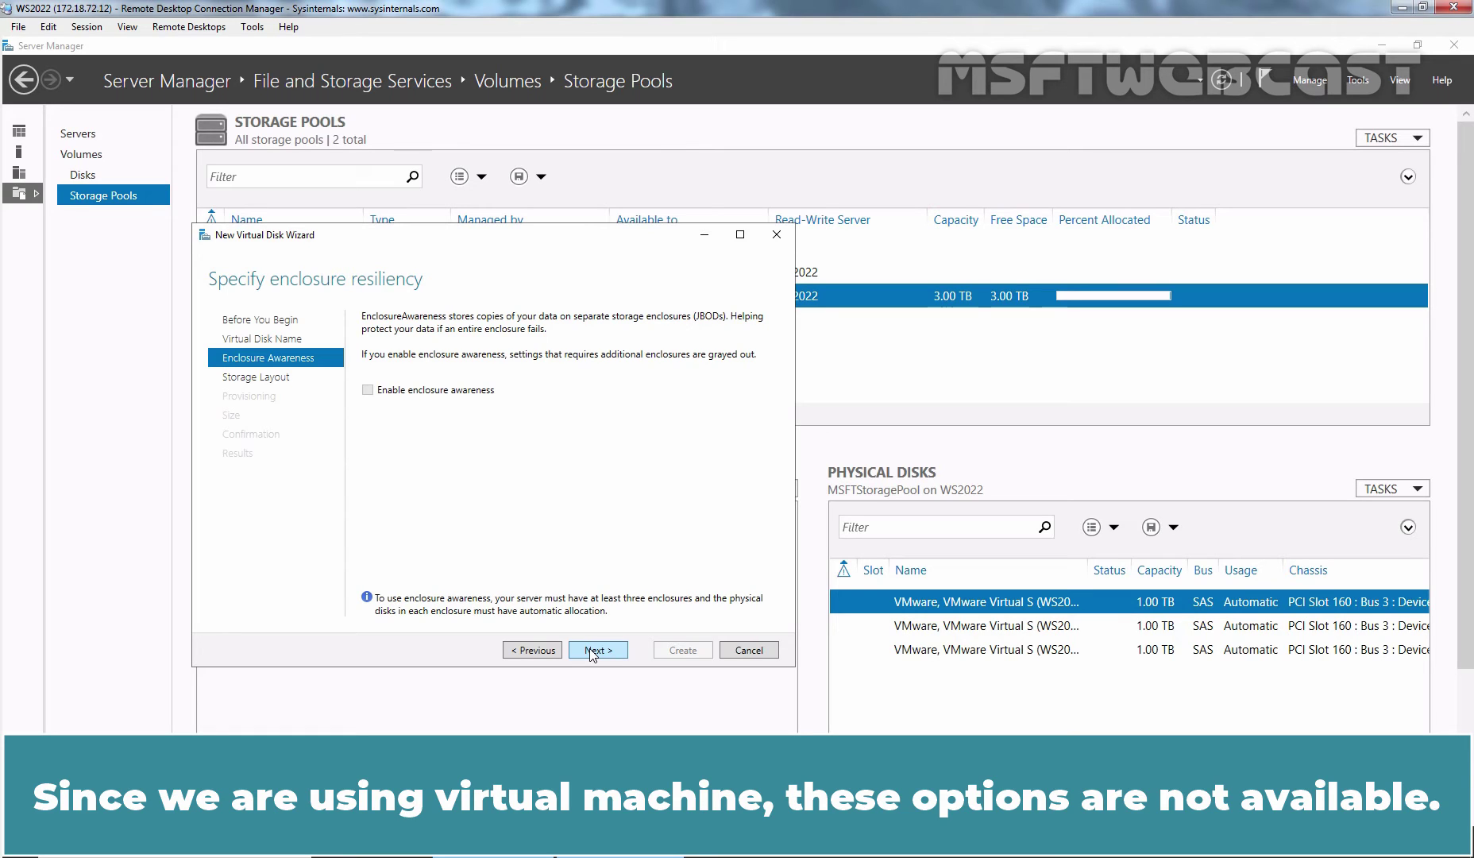
# - Keep enclosure awareness disabled and continue to the storage layout page
pyautogui.click(592, 653)
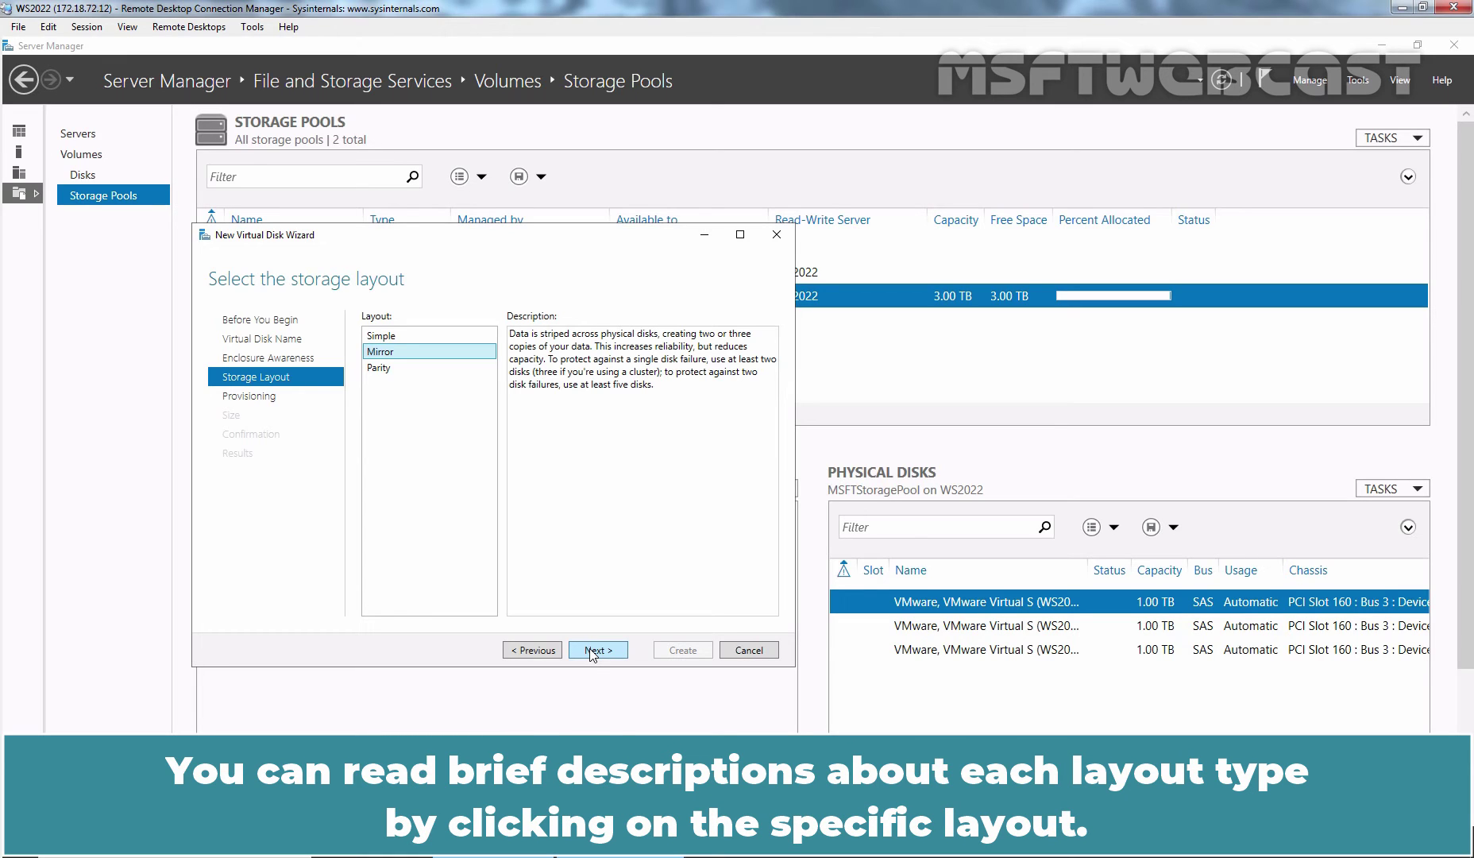
# - Choose the Simple storage layout and Fixed provisioning for the virtual disk
pyautogui.click(379, 367)
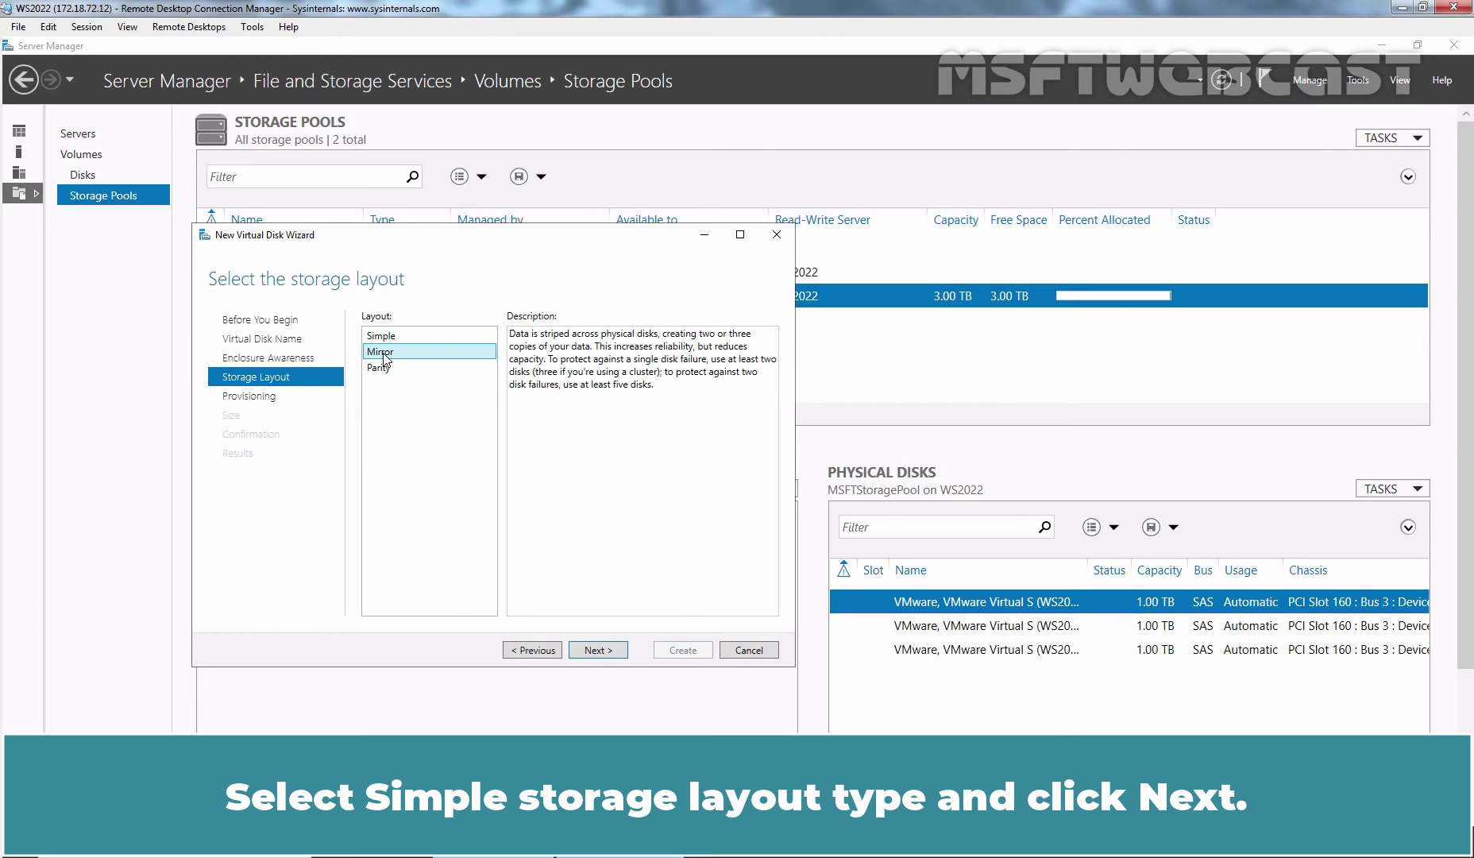
pyautogui.click(382, 337)
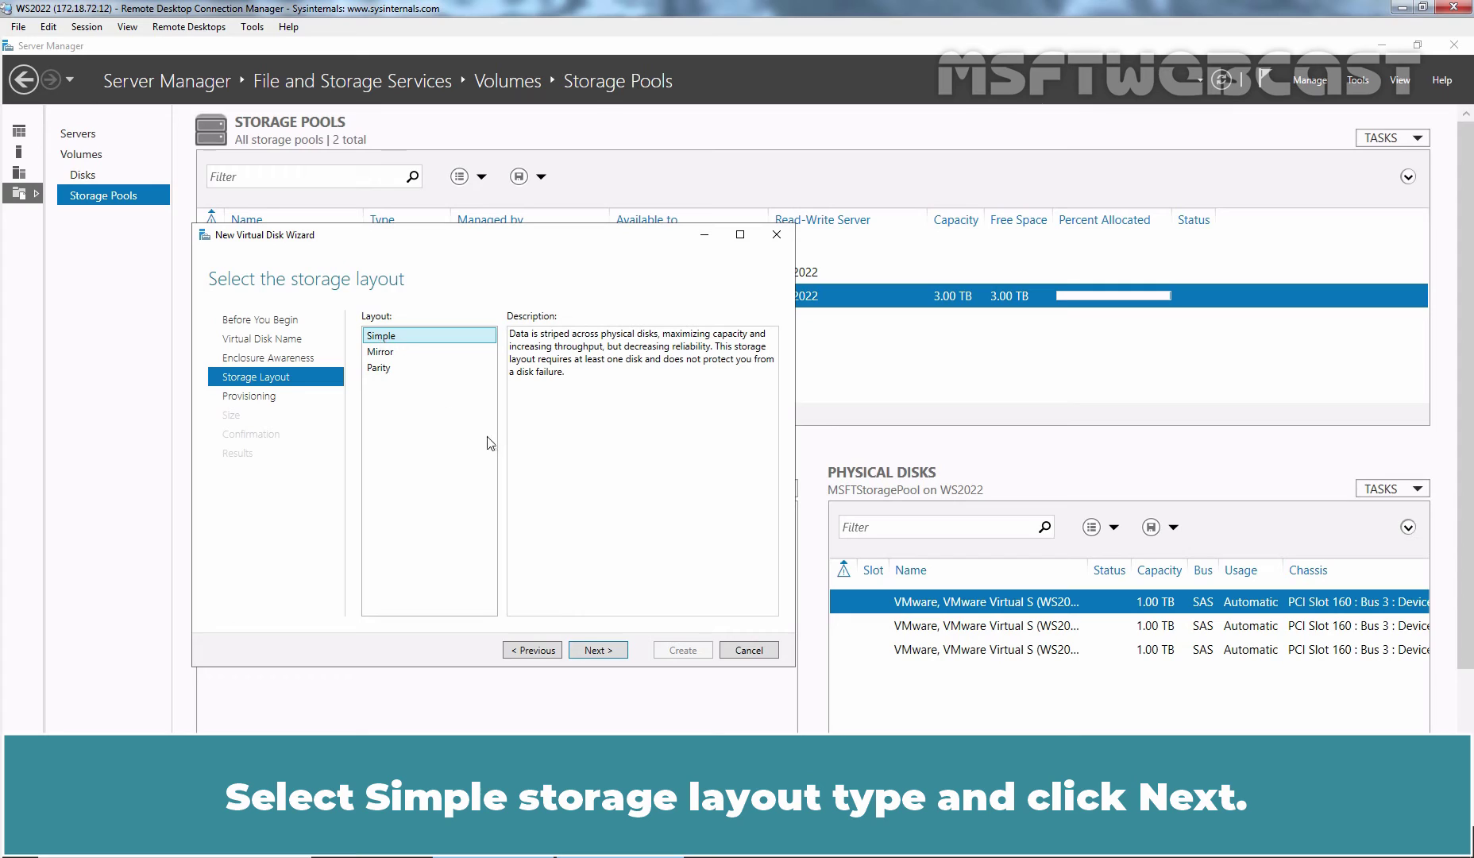
pyautogui.click(597, 651)
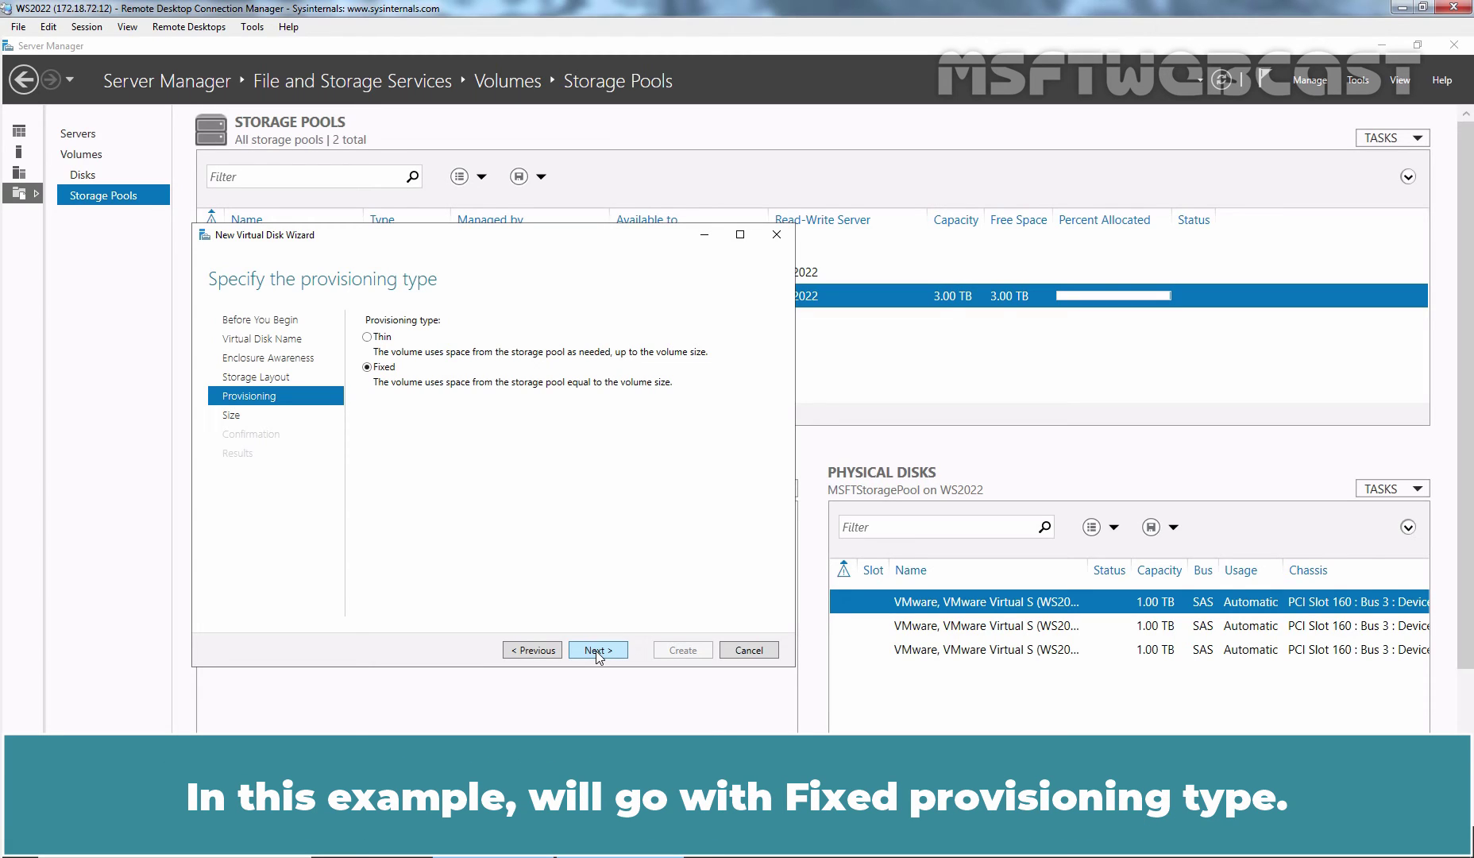
pyautogui.click(597, 650)
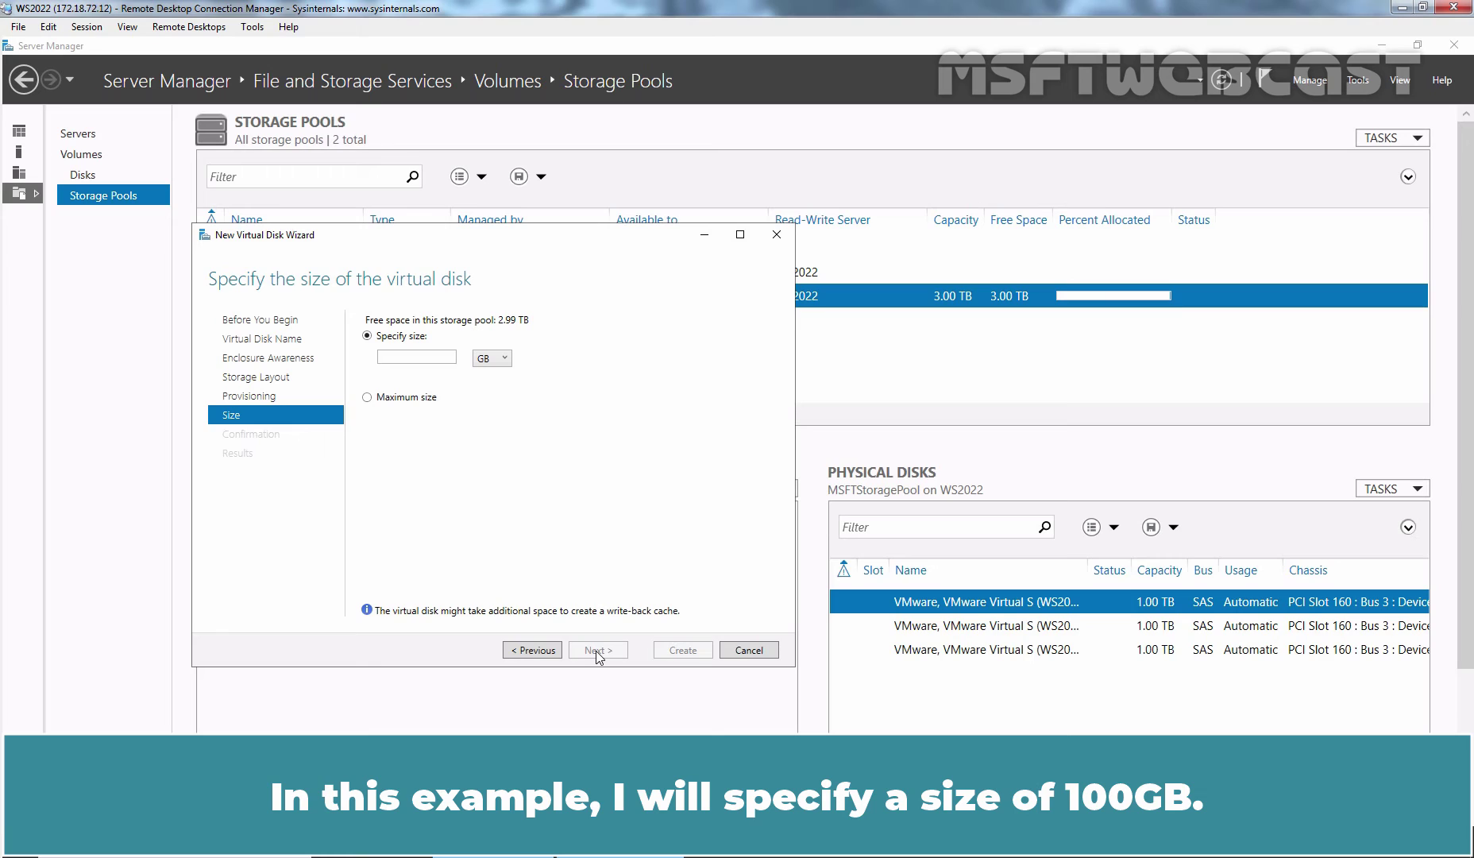
# - Create the virtual disk at 100 GB and turn off volume creation on close
pyautogui.click(443, 355)
pyautogui.write('100')
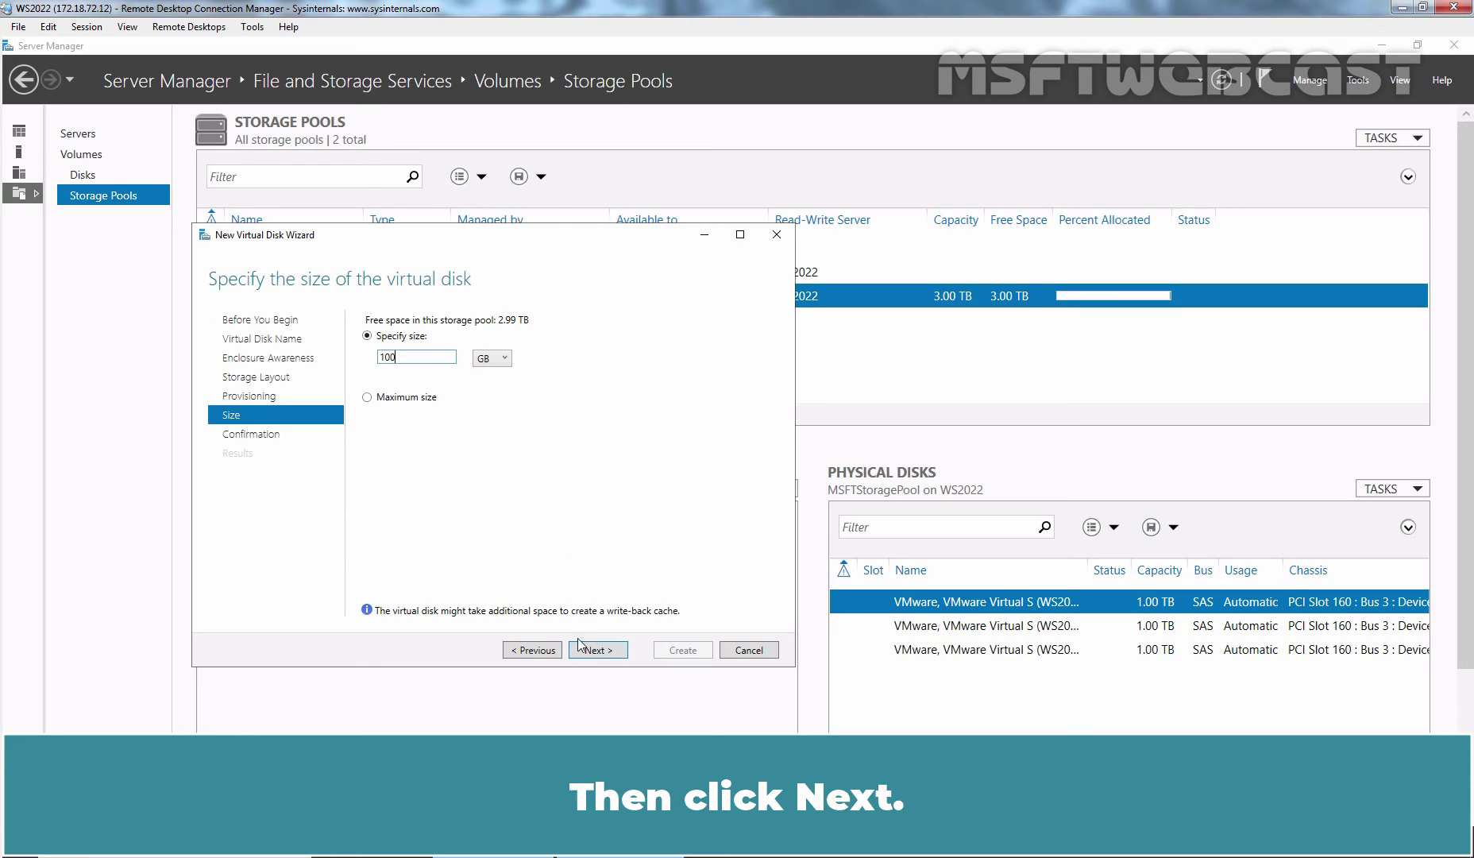
pyautogui.click(597, 649)
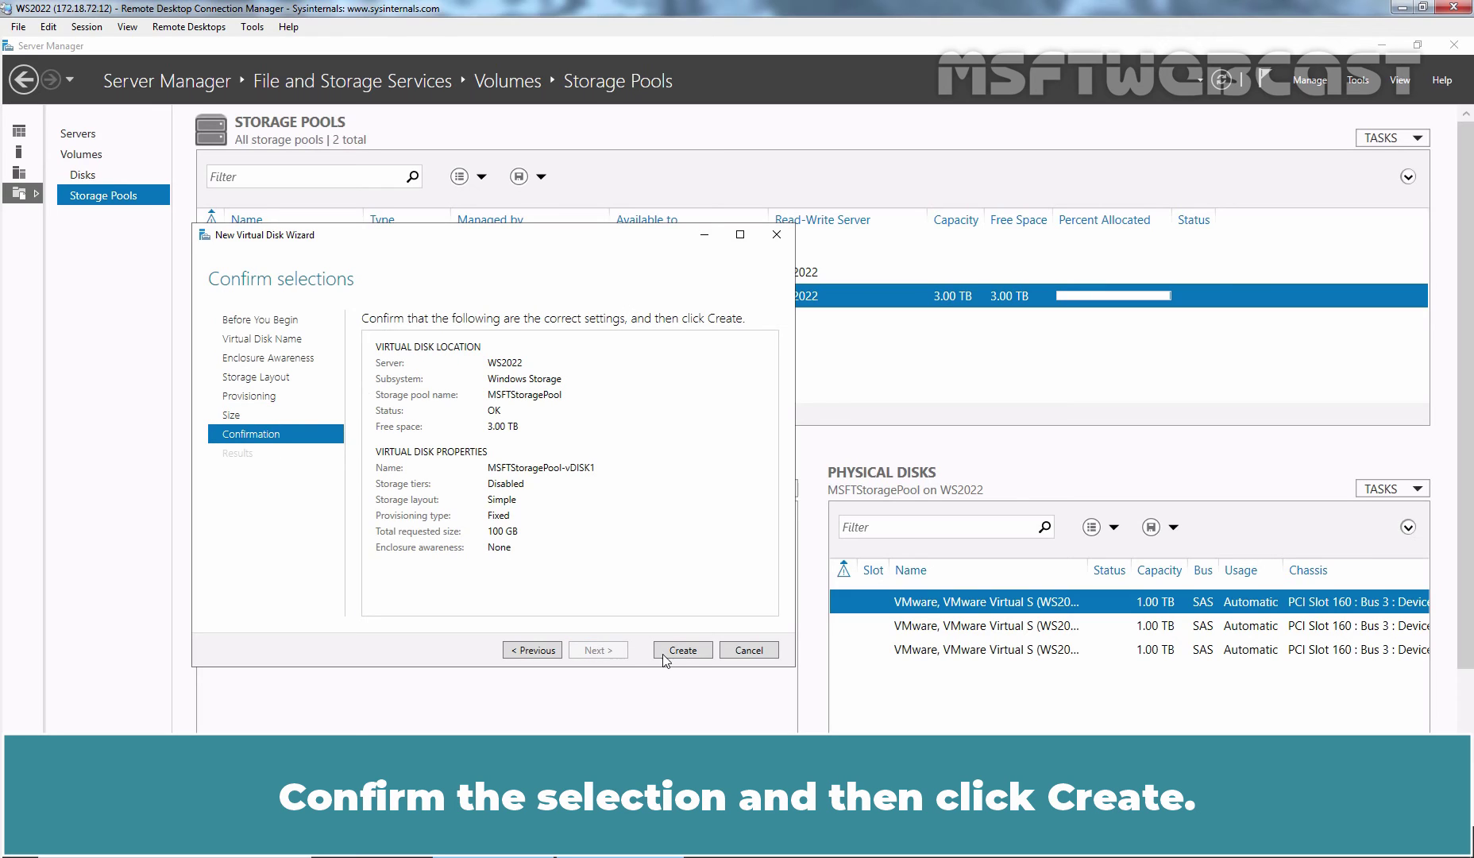
pyautogui.click(689, 653)
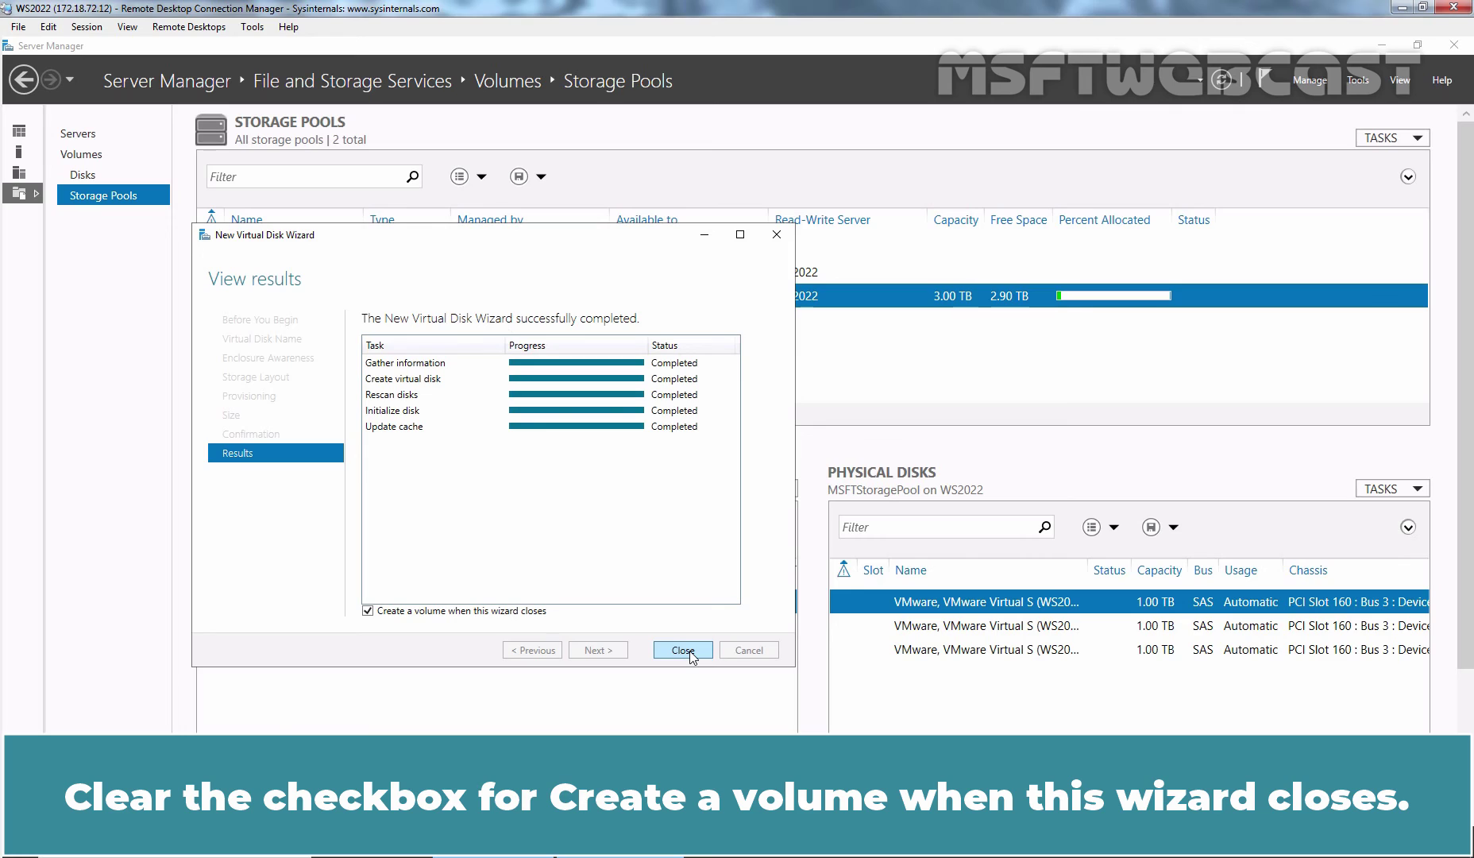
pyautogui.click(461, 612)
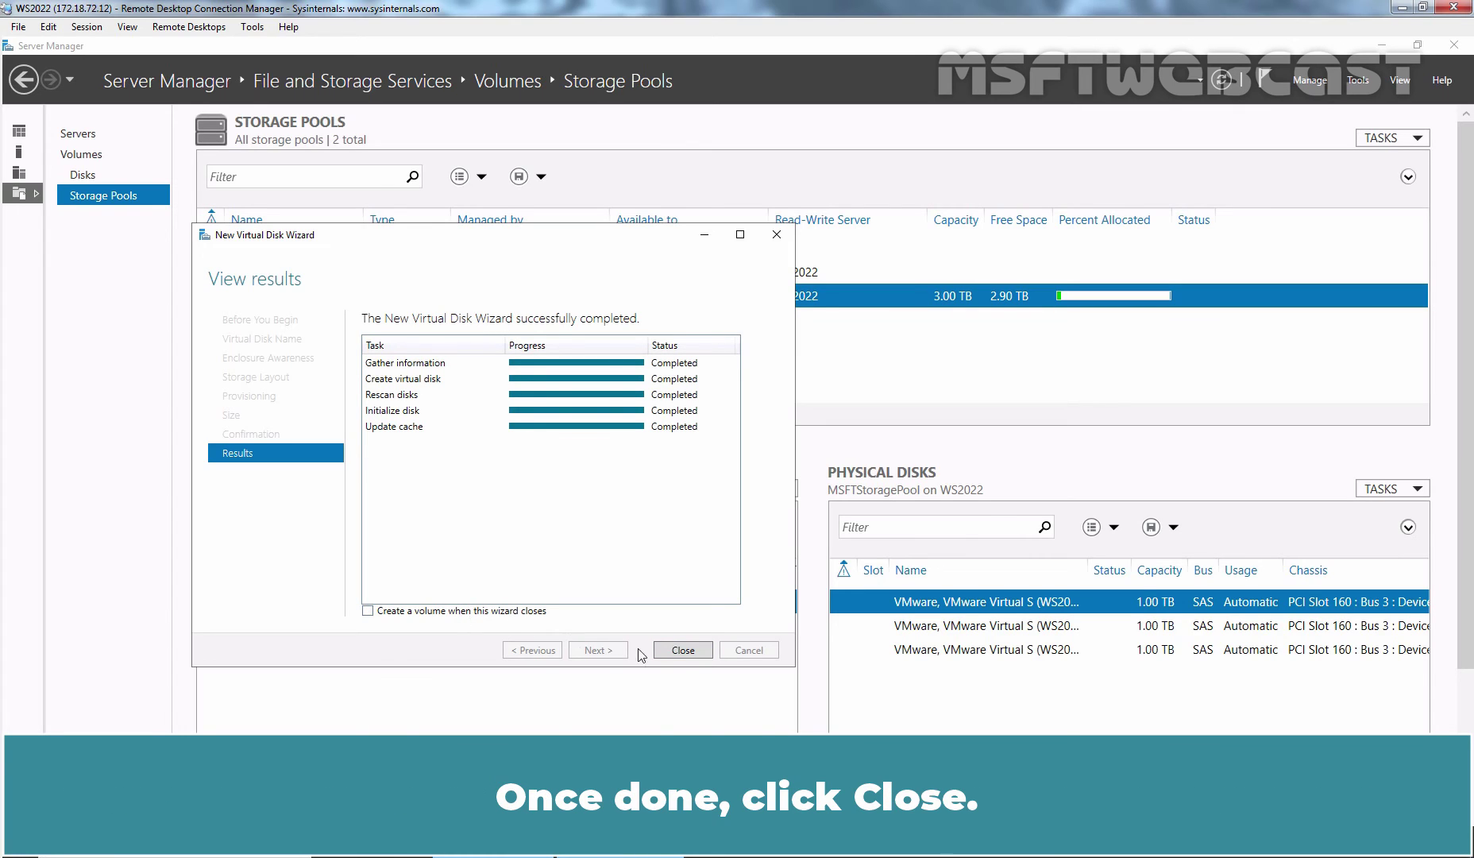
# - Close the virtual disk wizard and launch New Volume on MSFTStoragePool-vDISK1
pyautogui.click(683, 650)
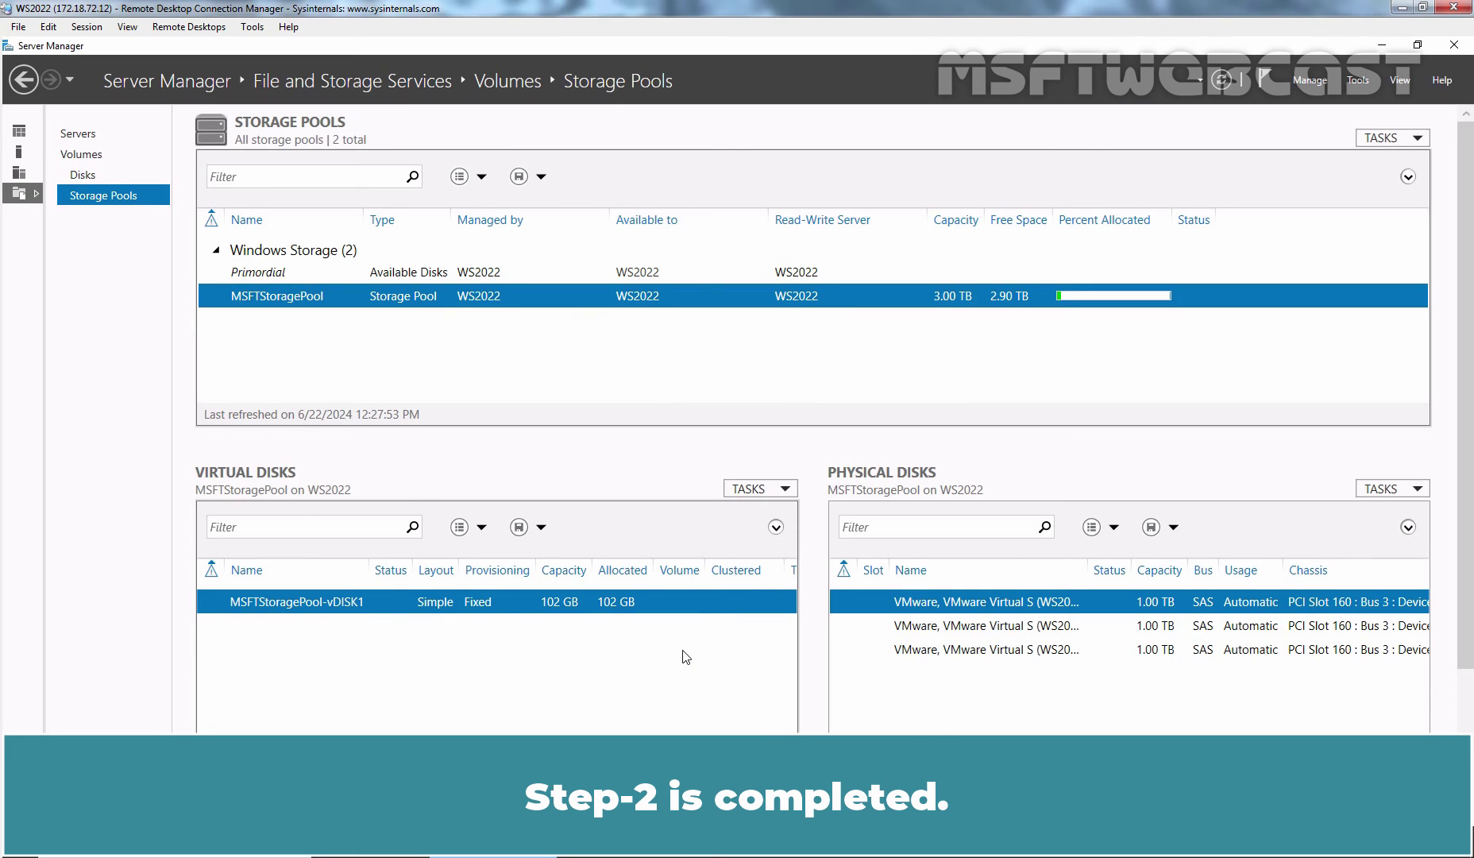
pyautogui.rightClick(506, 601)
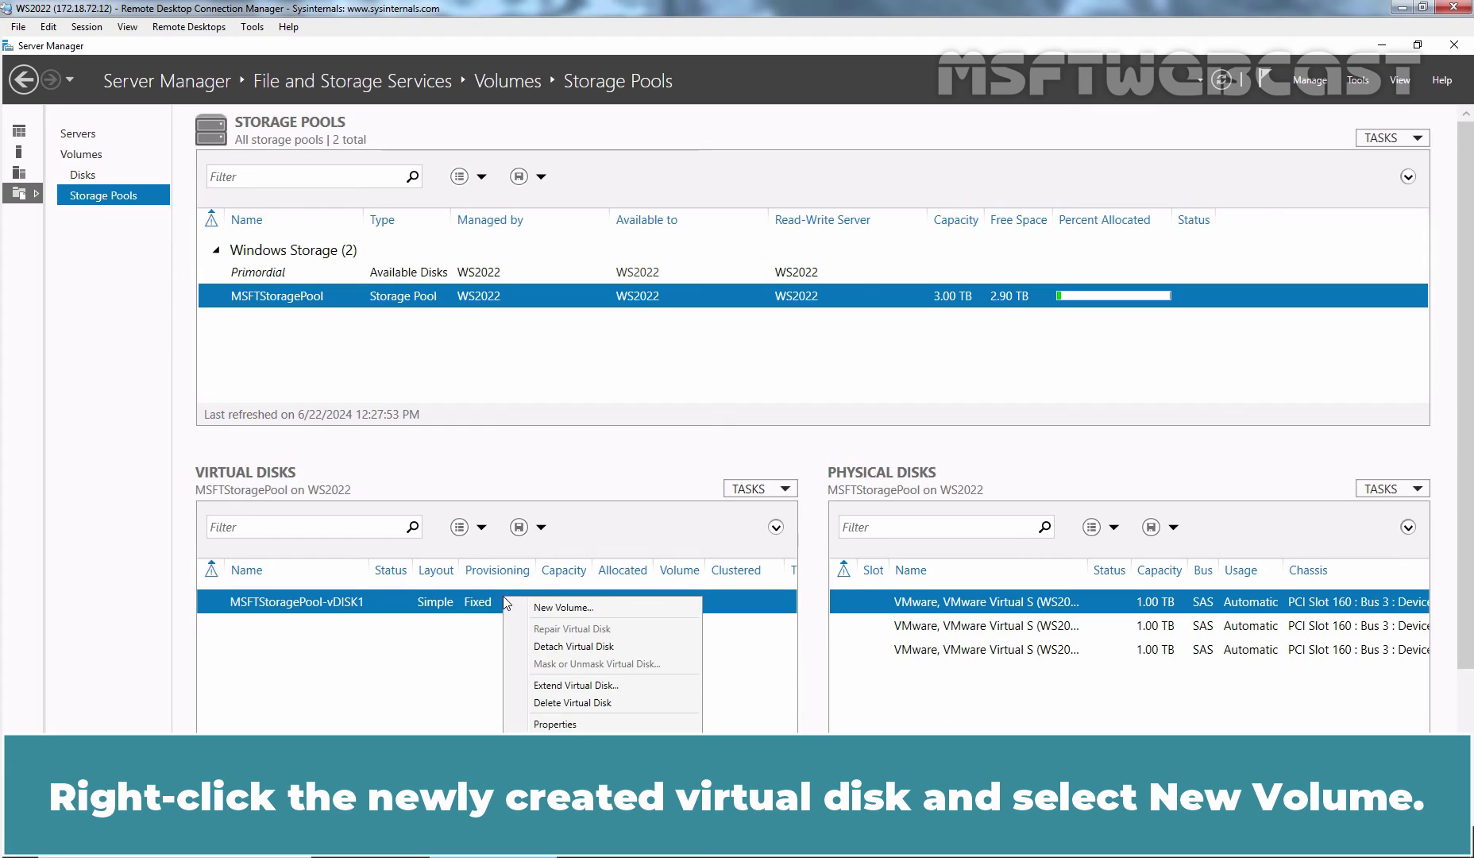
pyautogui.click(599, 609)
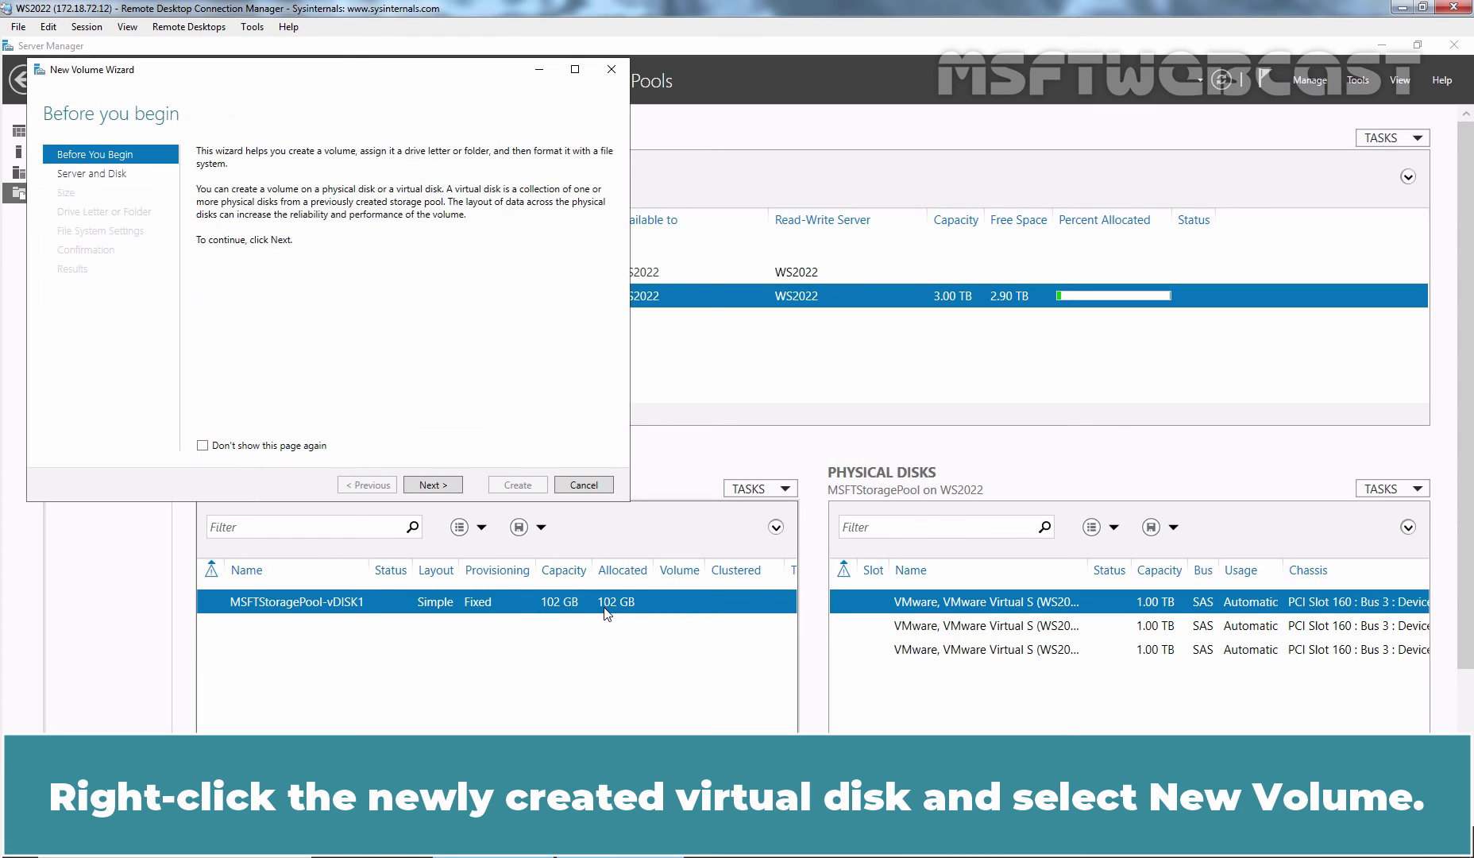
# - Target Disk 4, keep the full 102 GB size, and assign drive letter E
pyautogui.click(434, 485)
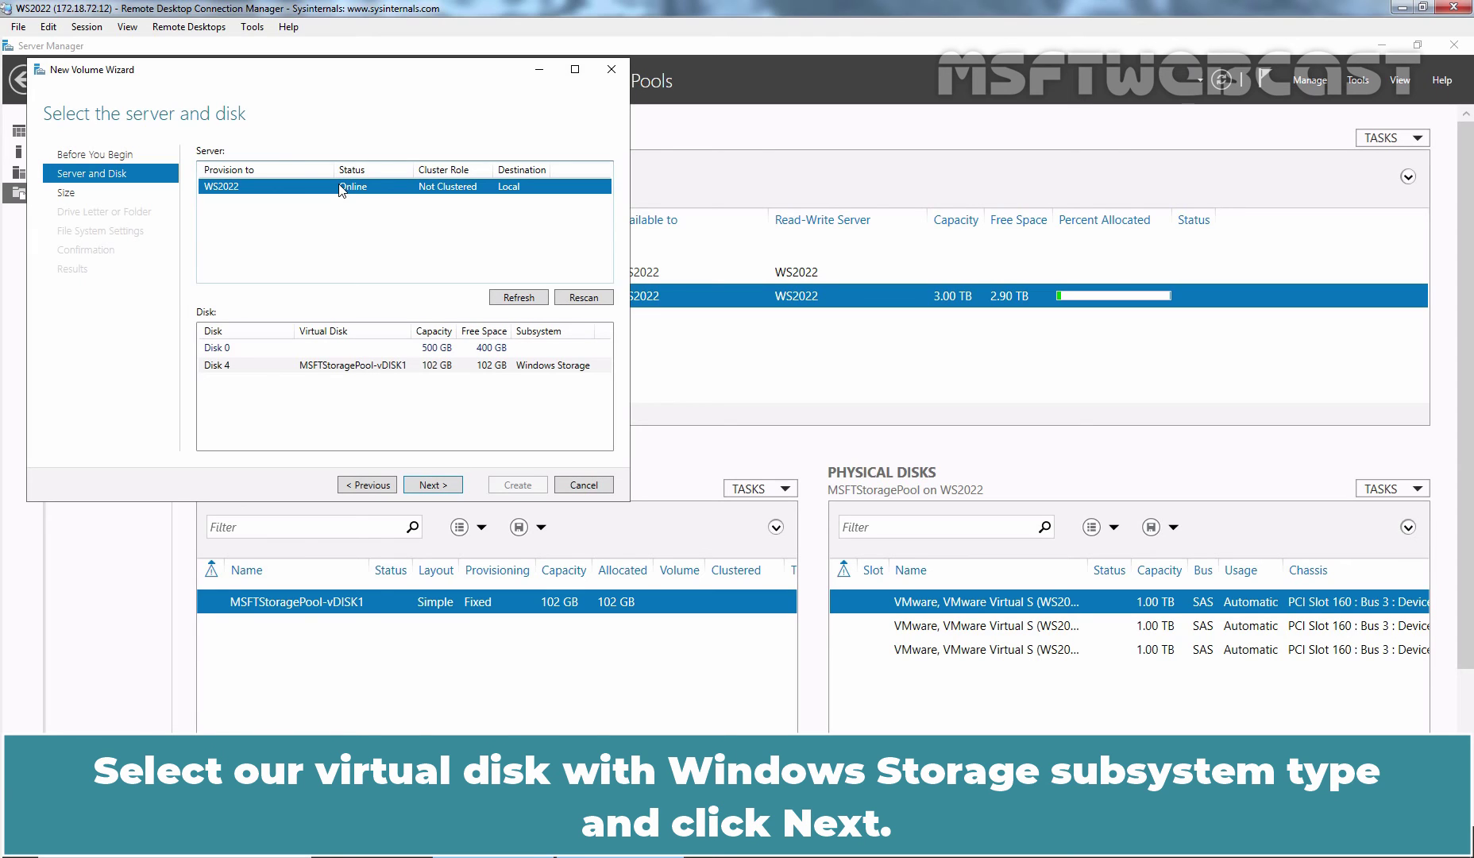
pyautogui.click(221, 367)
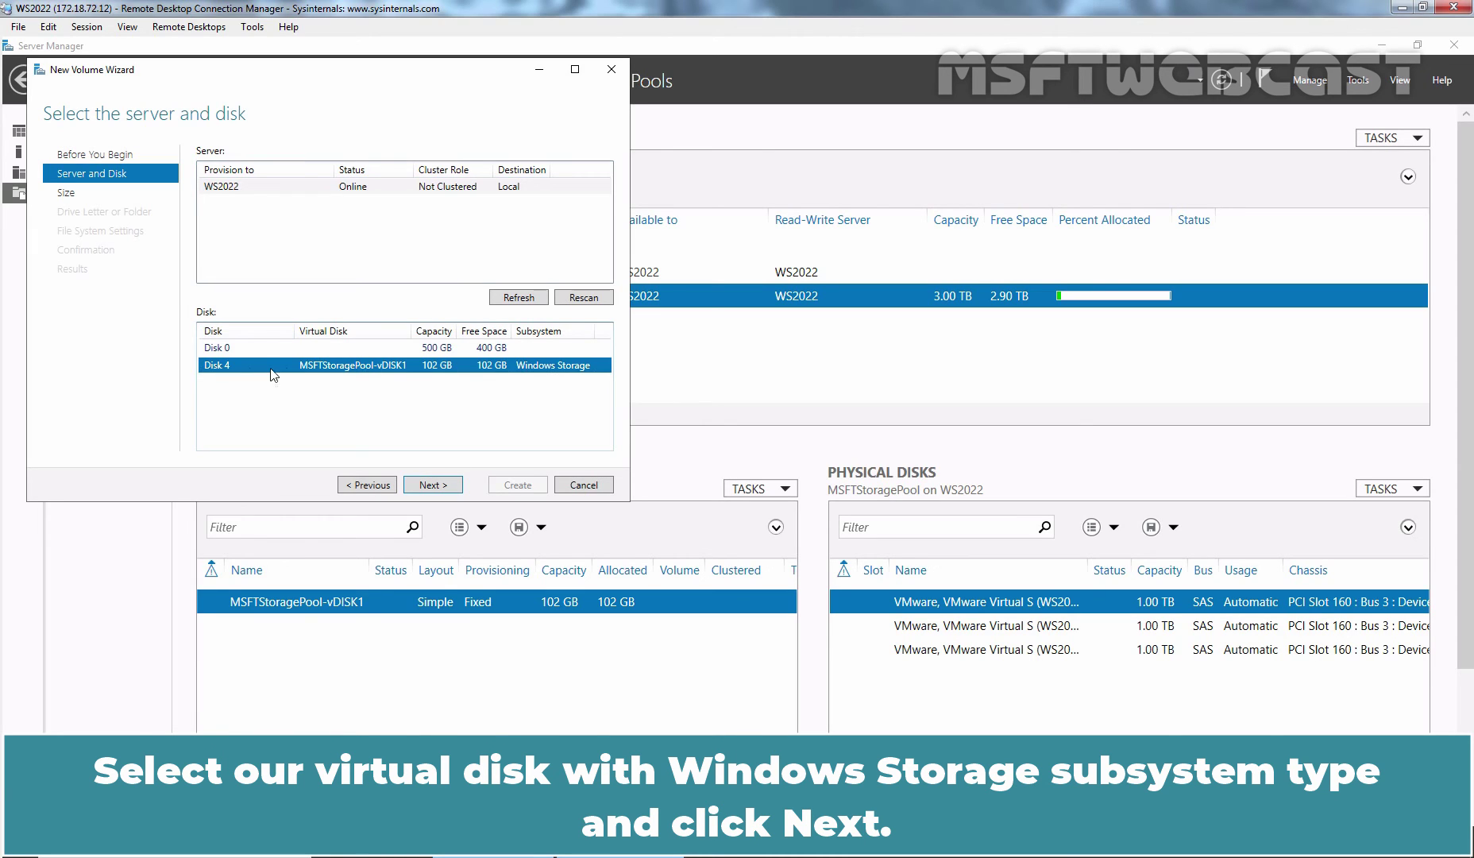
pyautogui.click(431, 486)
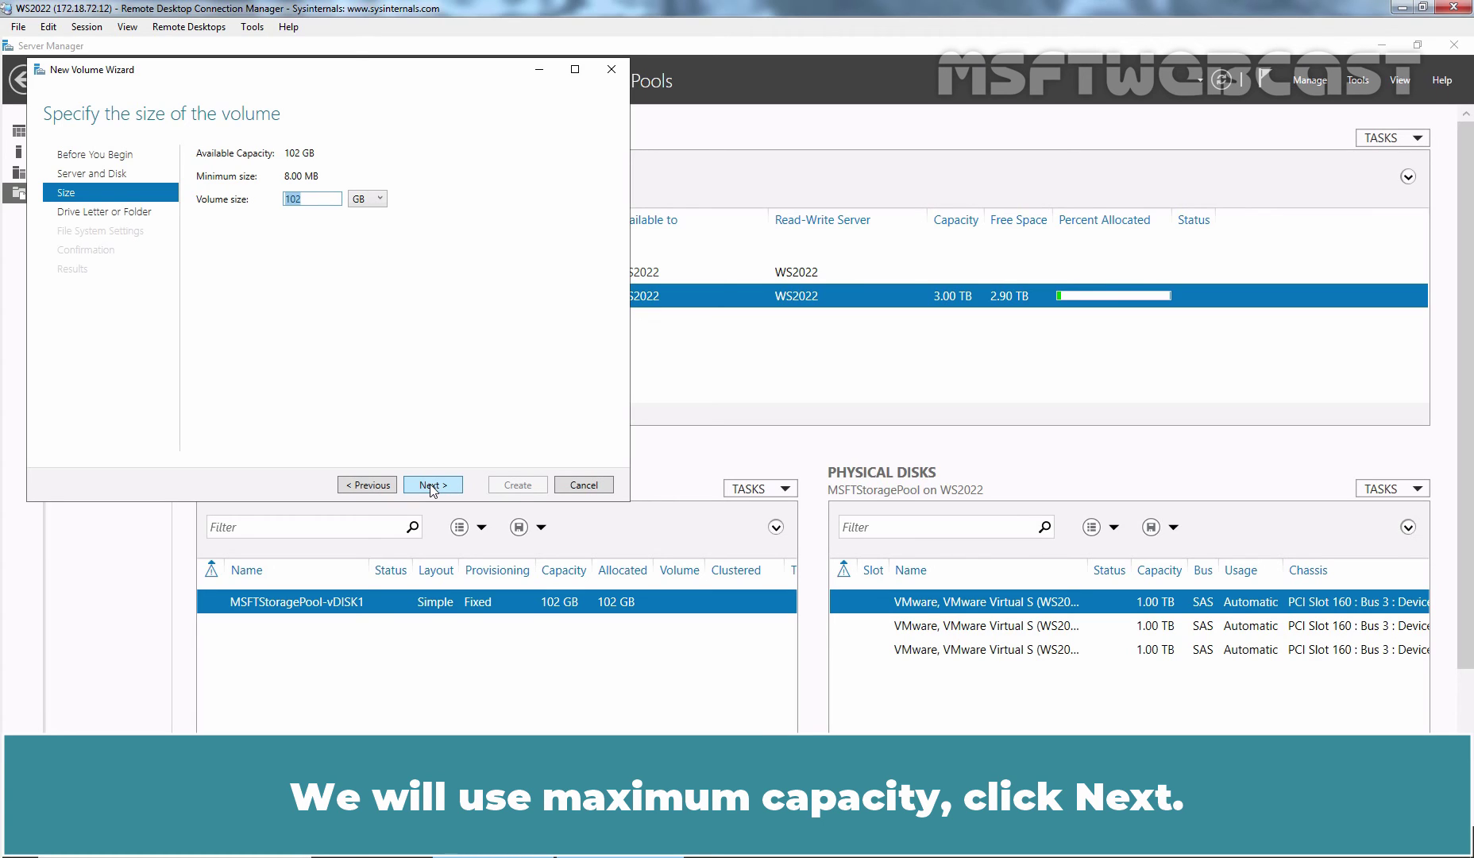
pyautogui.click(432, 485)
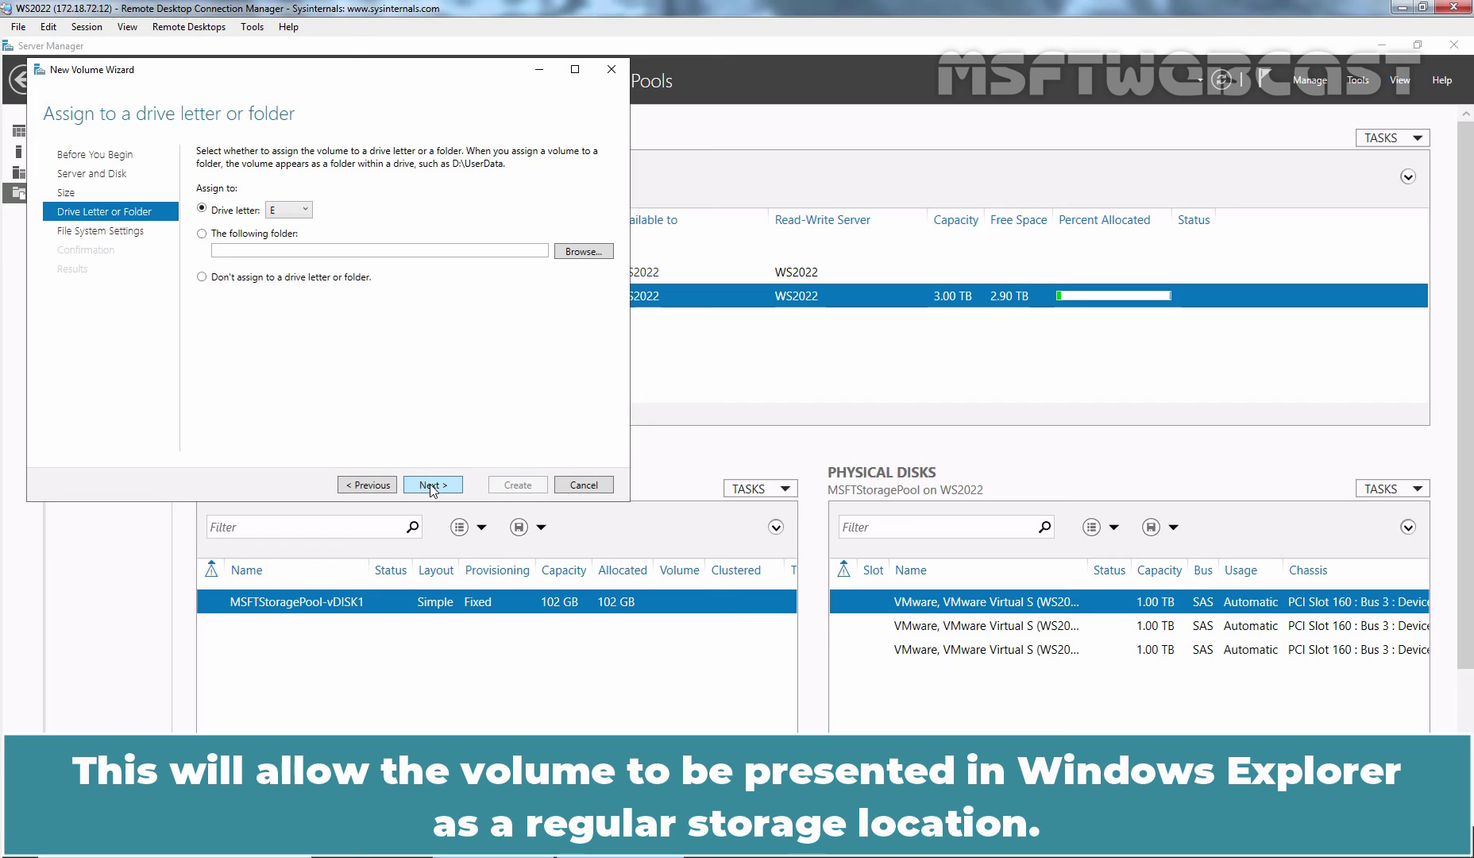
pyautogui.click(433, 486)
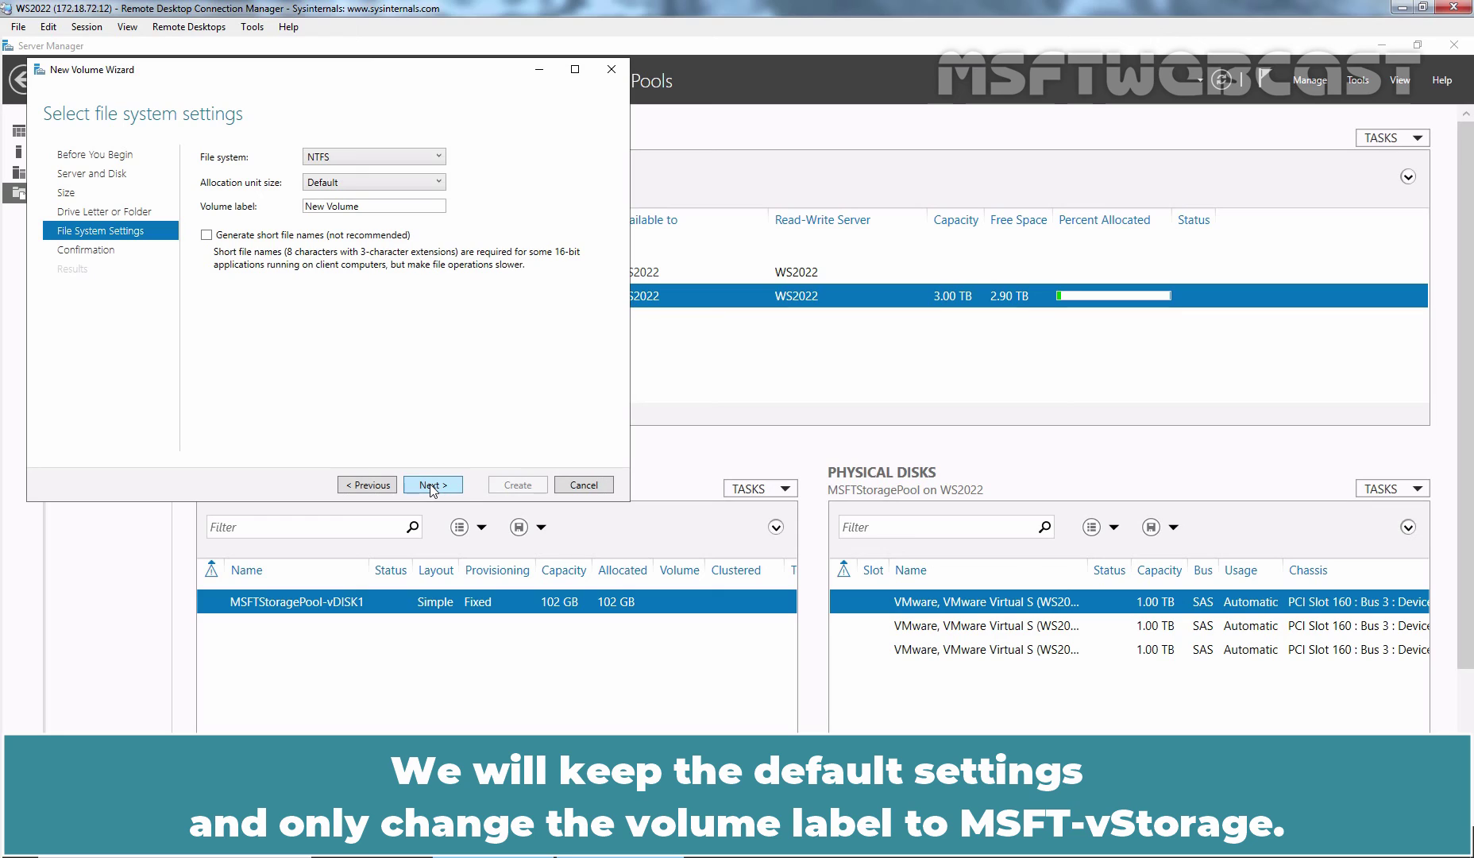
# - Label the NTFS volume MSFT-vSTORAGE and complete the New Volume wizard to create E:
pyautogui.moveTo(397, 206); pyautogui.dragTo(306, 206)
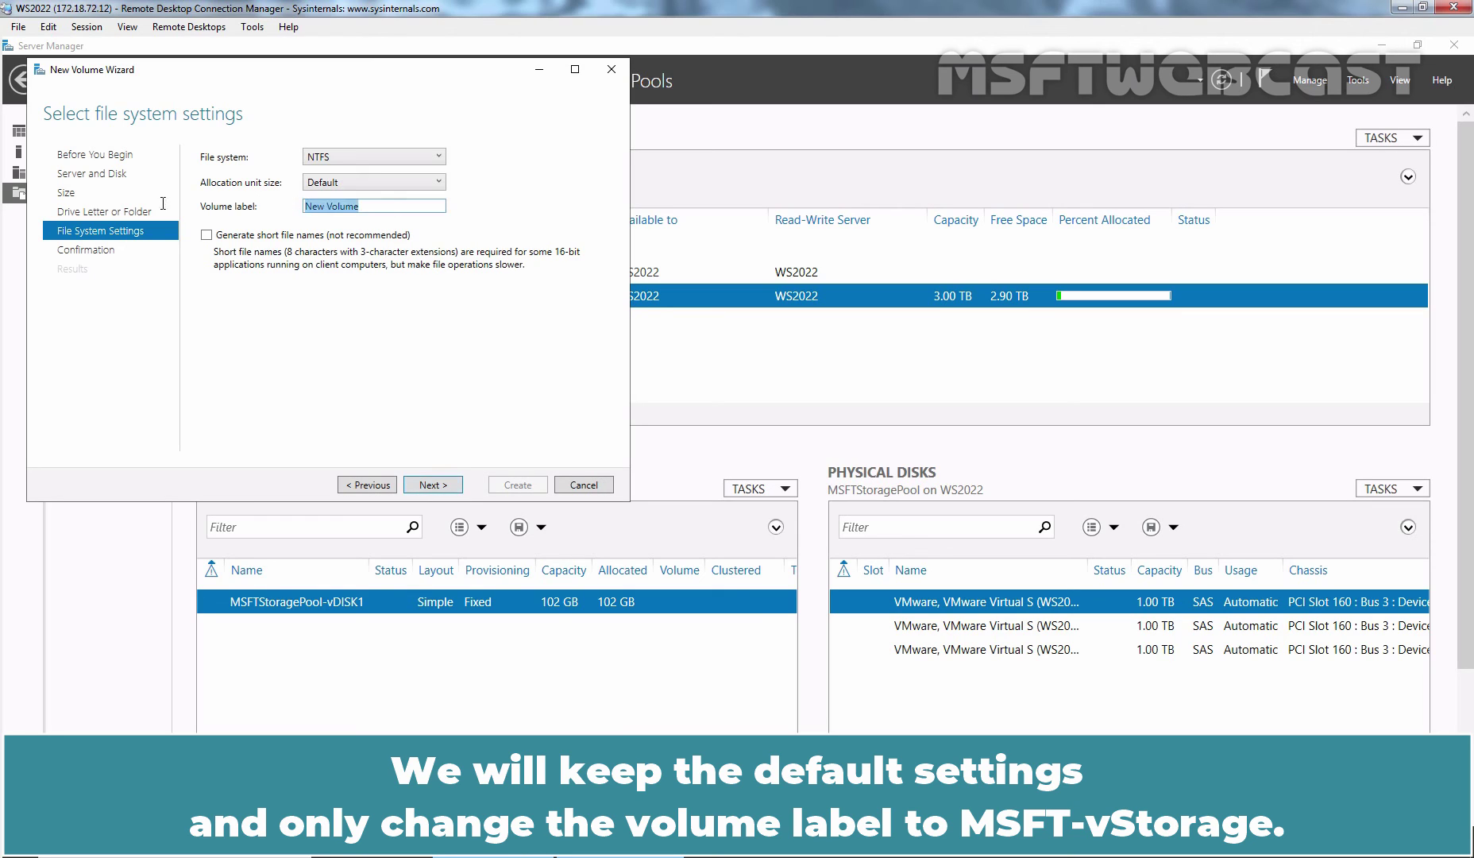
pyautogui.write('MSFT-v')
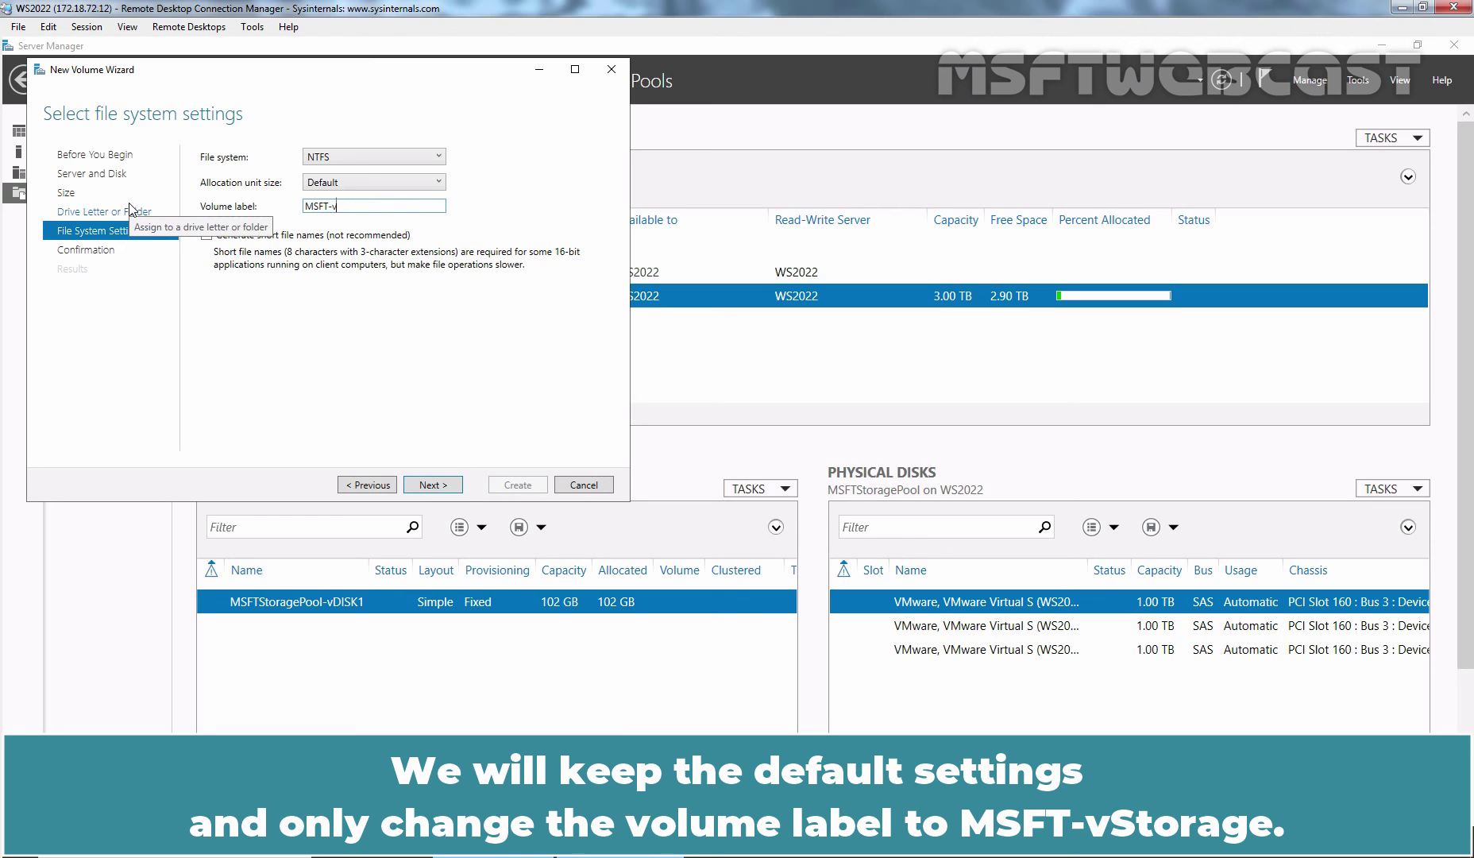
pyautogui.write('STORAGE')
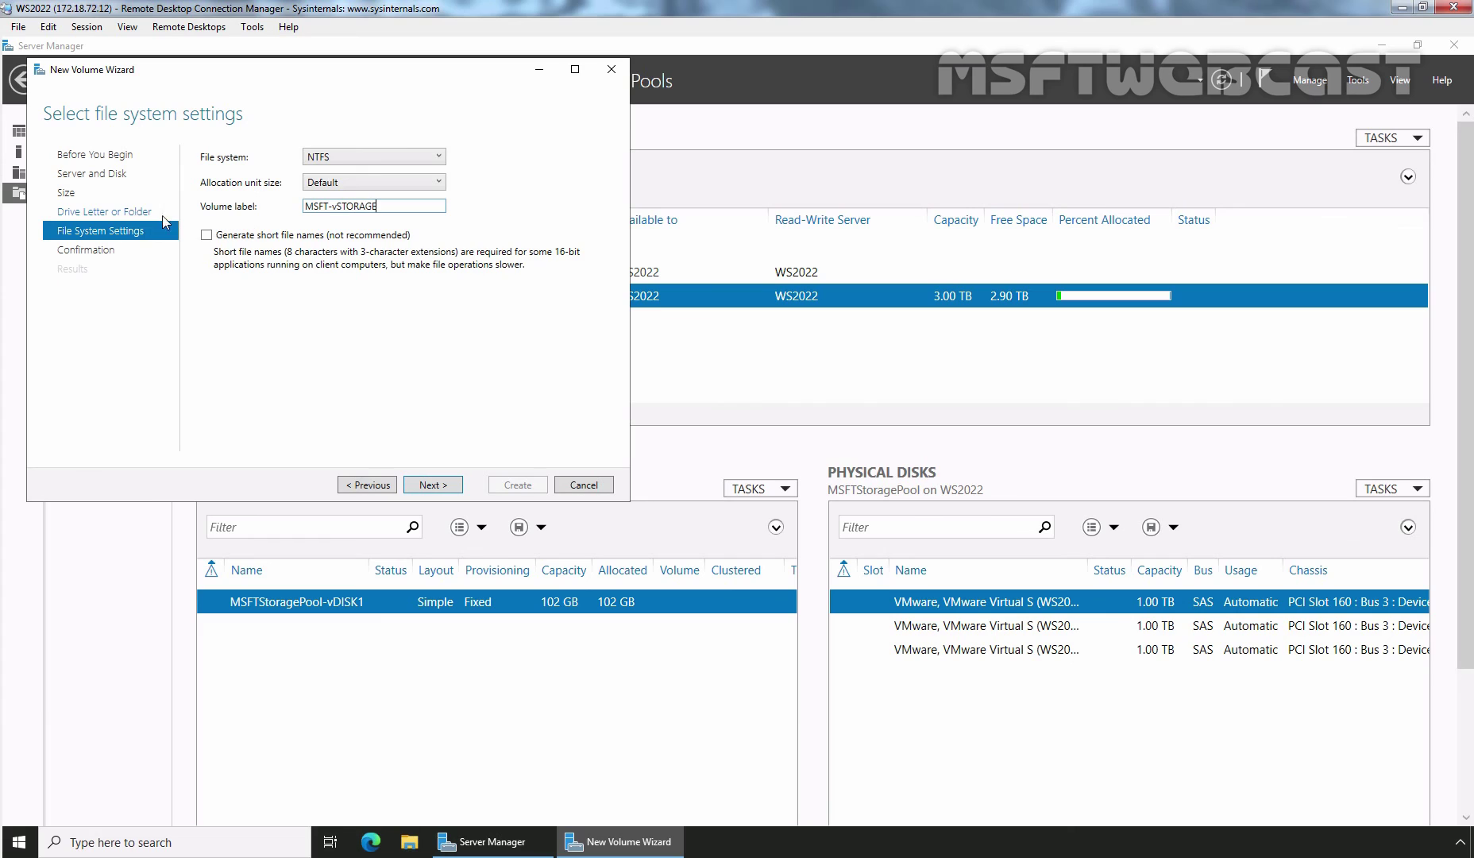
pyautogui.click(433, 487)
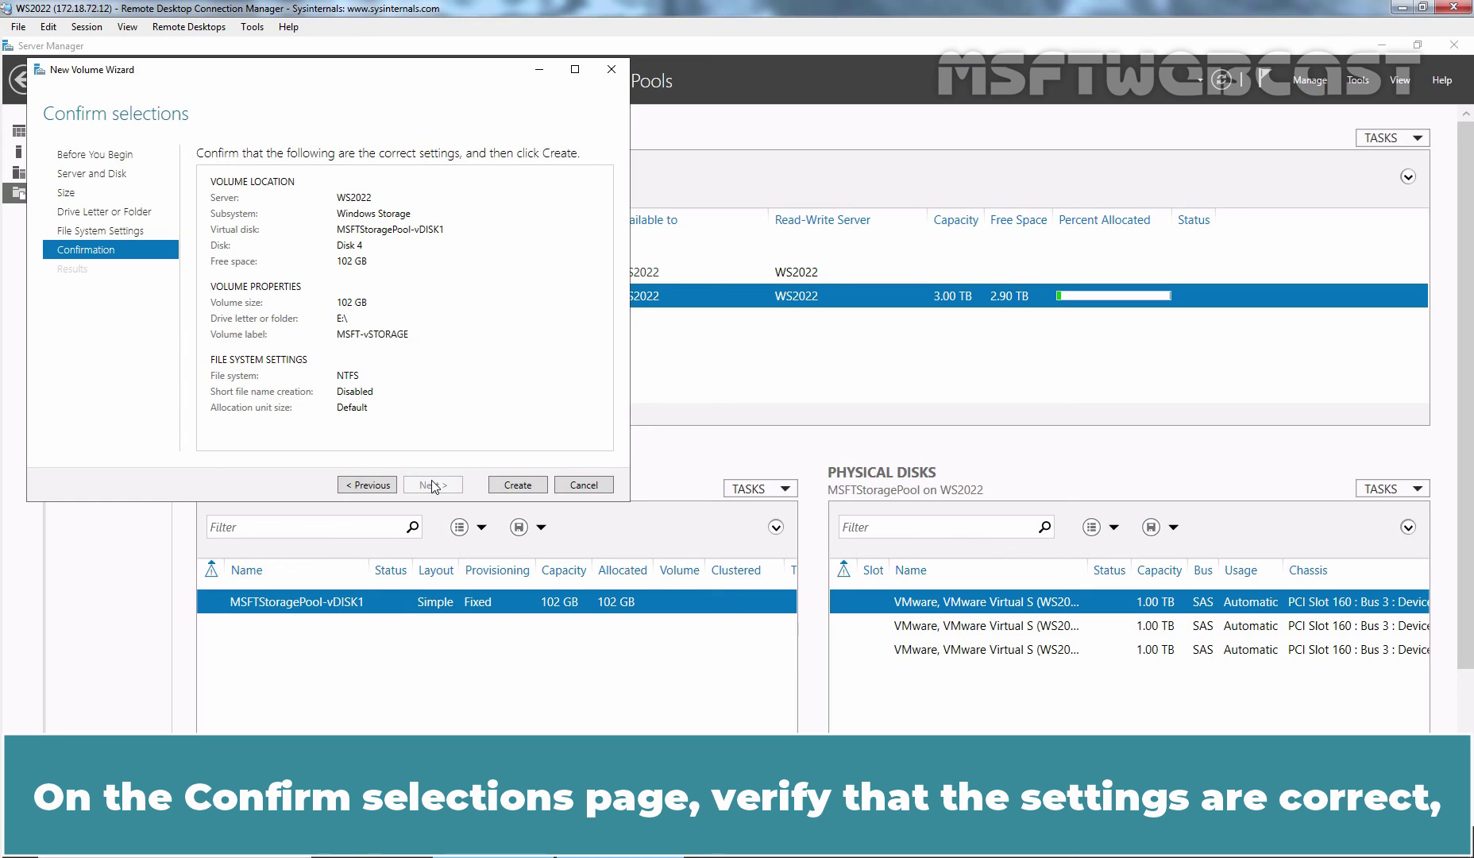
pyautogui.click(517, 487)
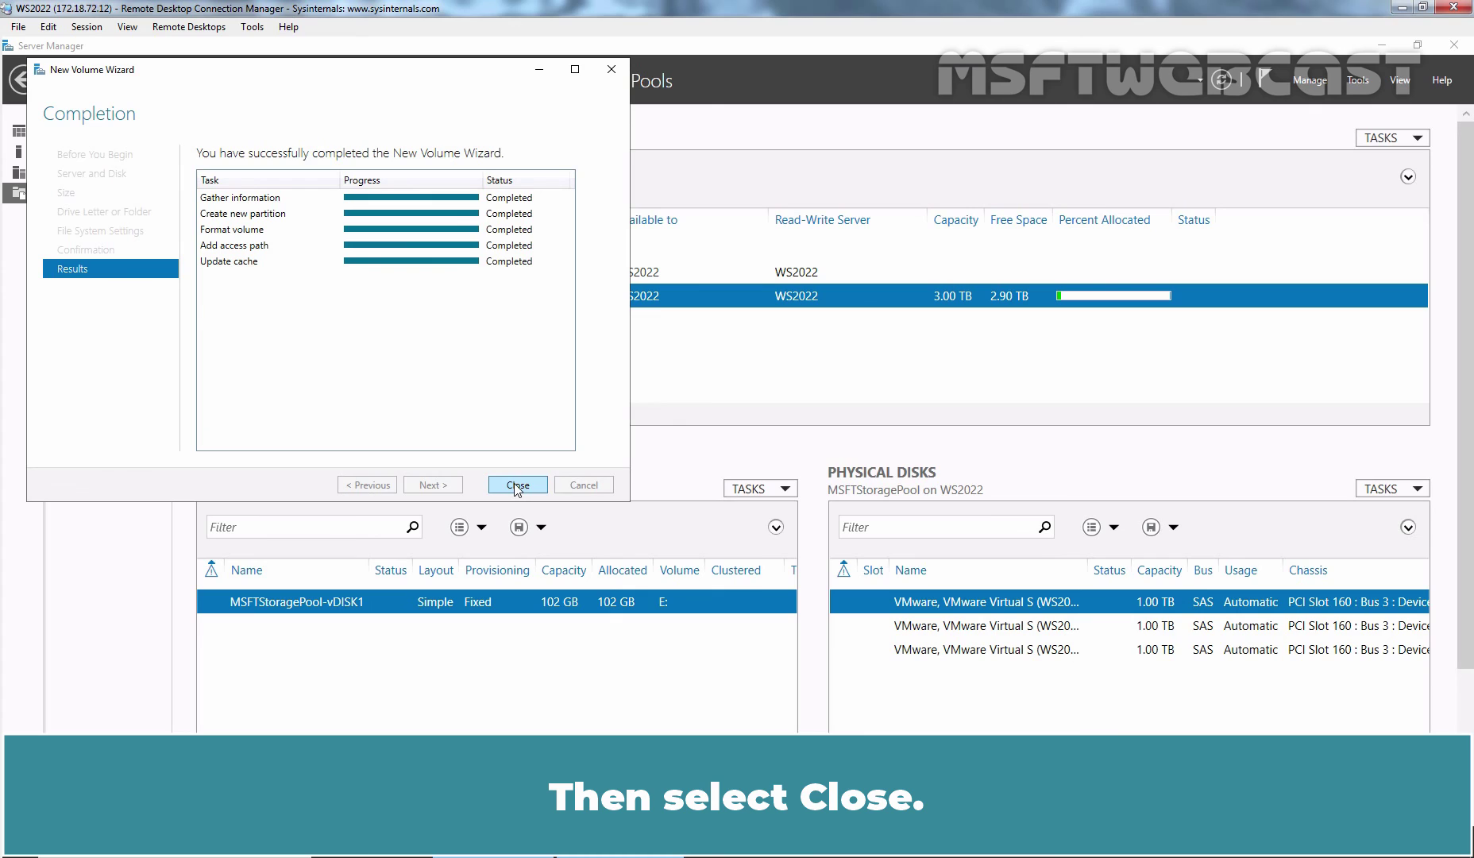
pyautogui.click(516, 484)
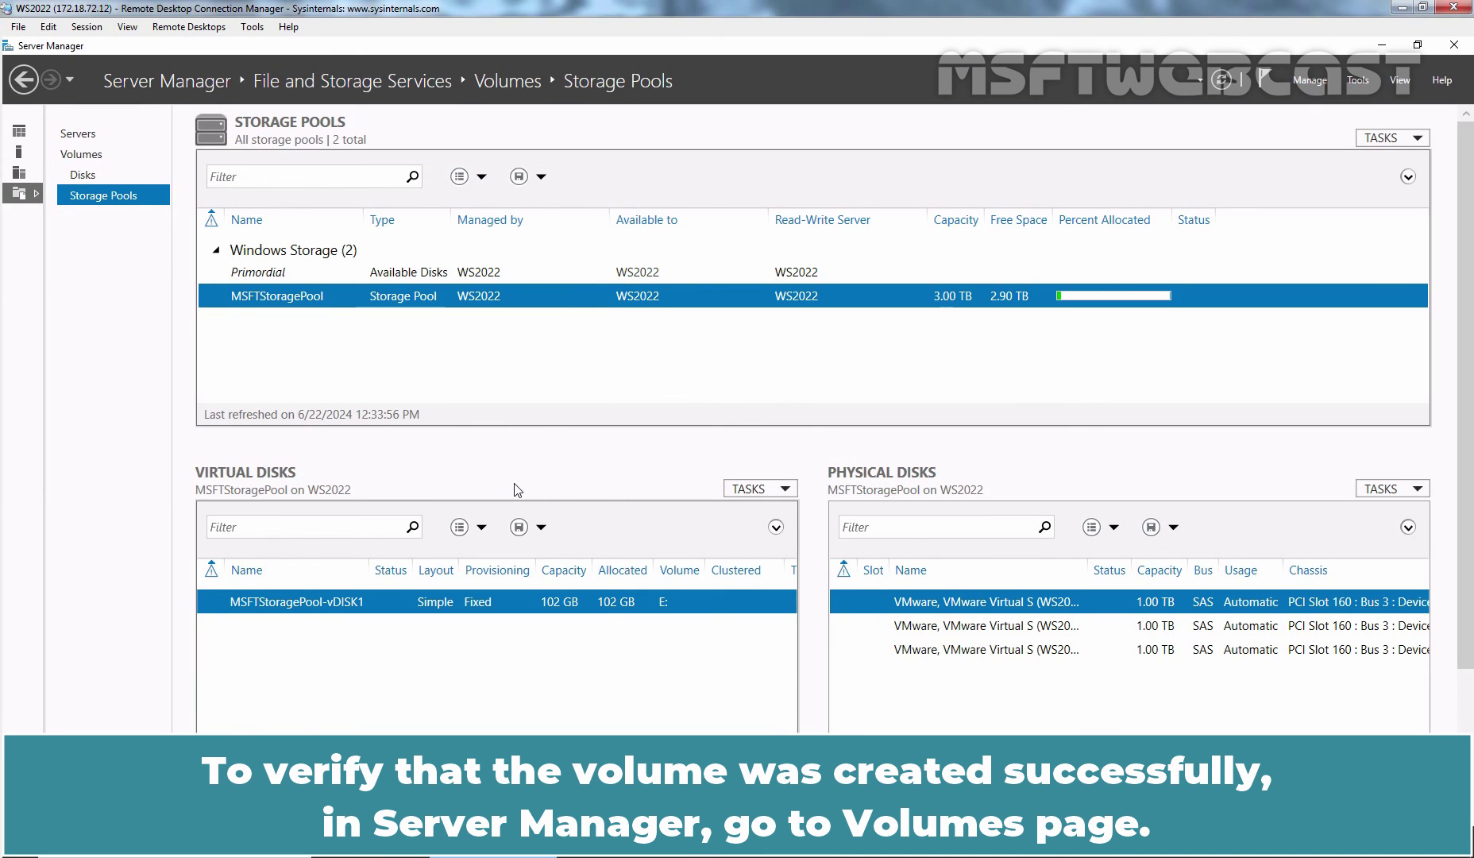
# - Check that E: MSFT-vSTORAGE (102 GB) appears under Volumes, then bring up File Explorer
pyautogui.click(85, 154)
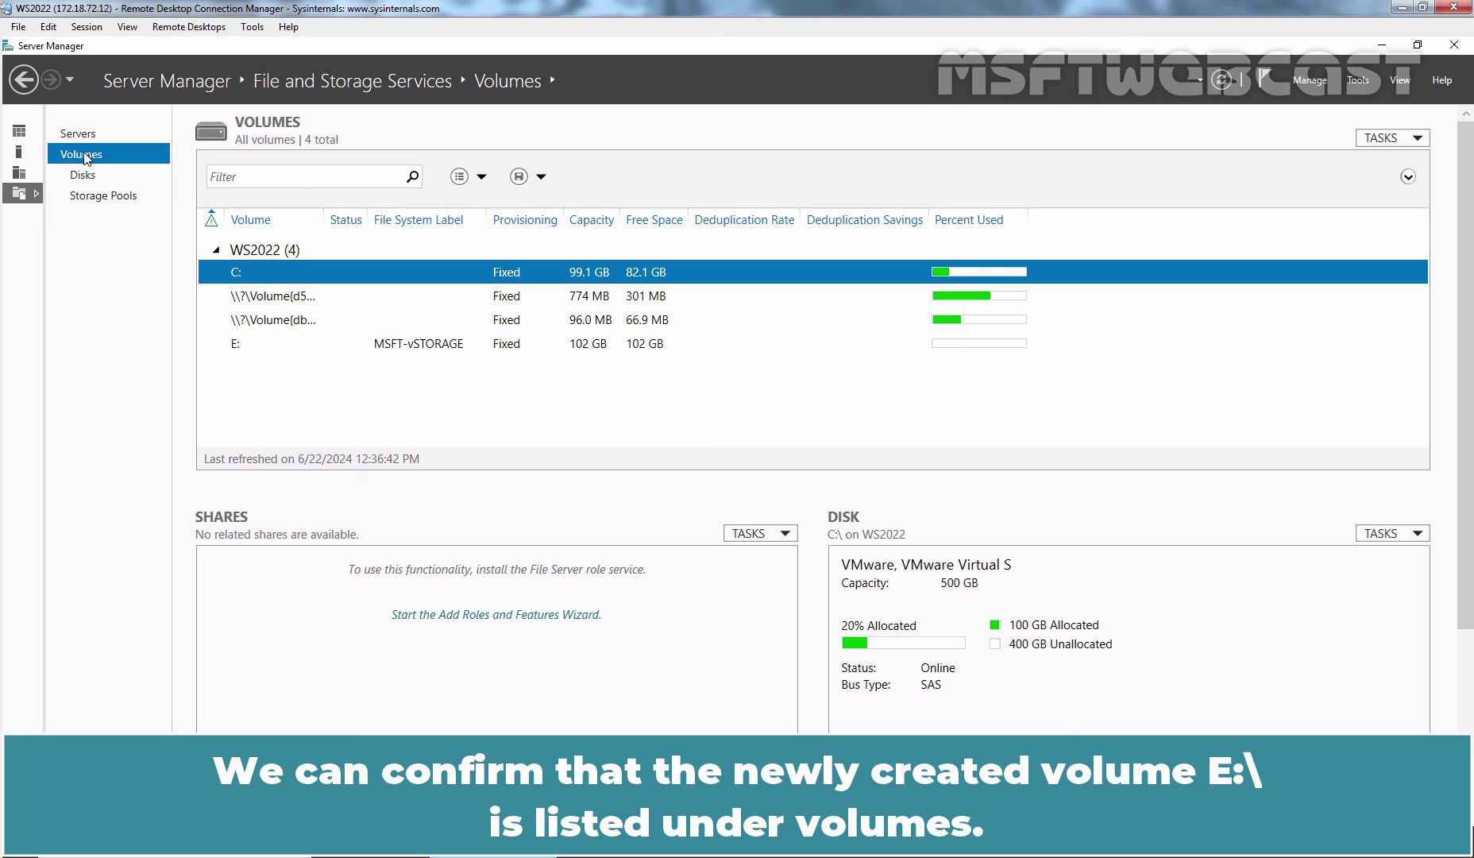
pyautogui.click(429, 349)
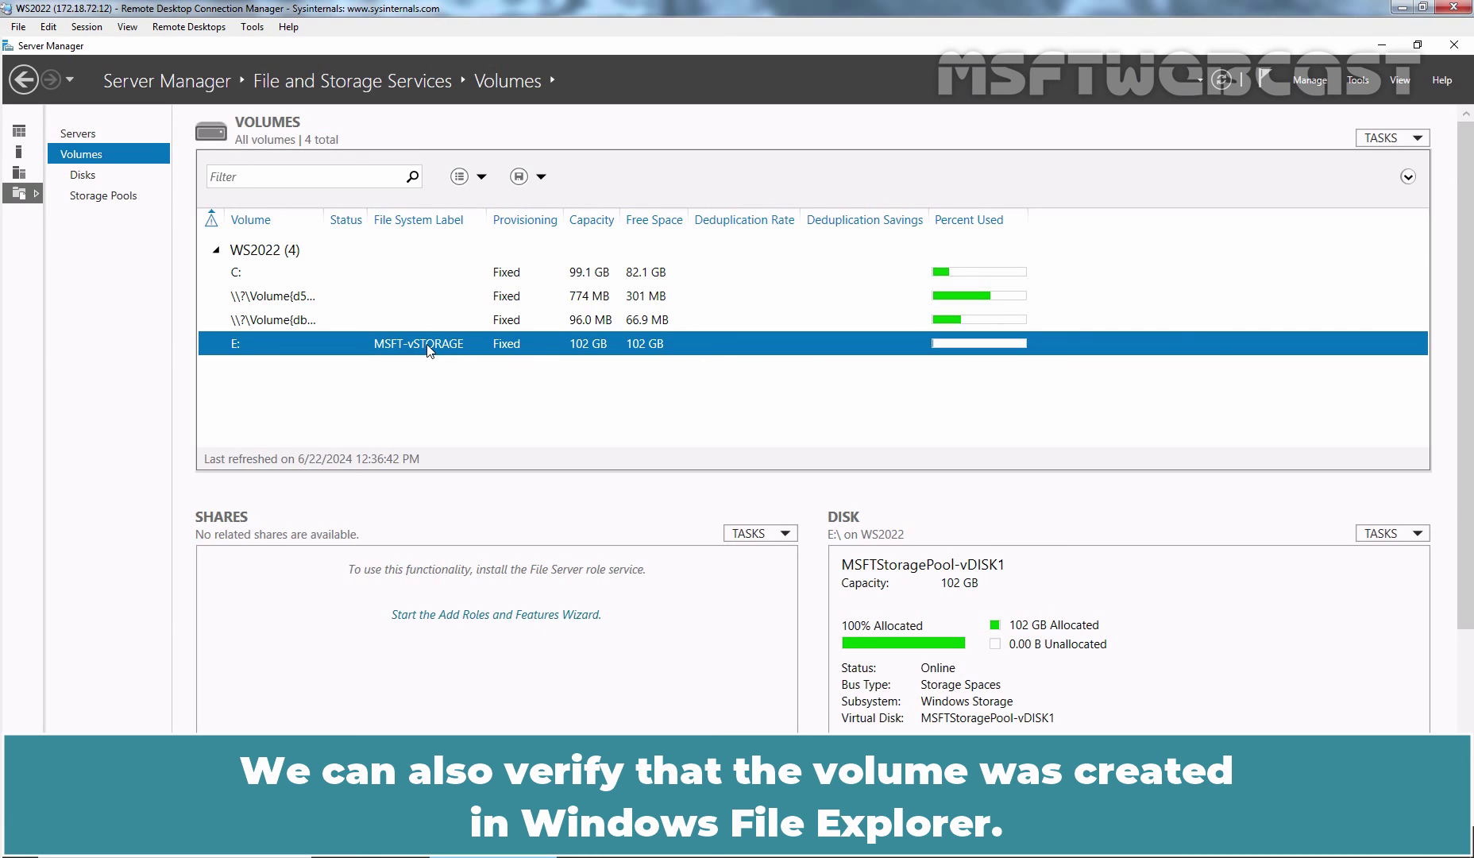
pyautogui.click(410, 842)
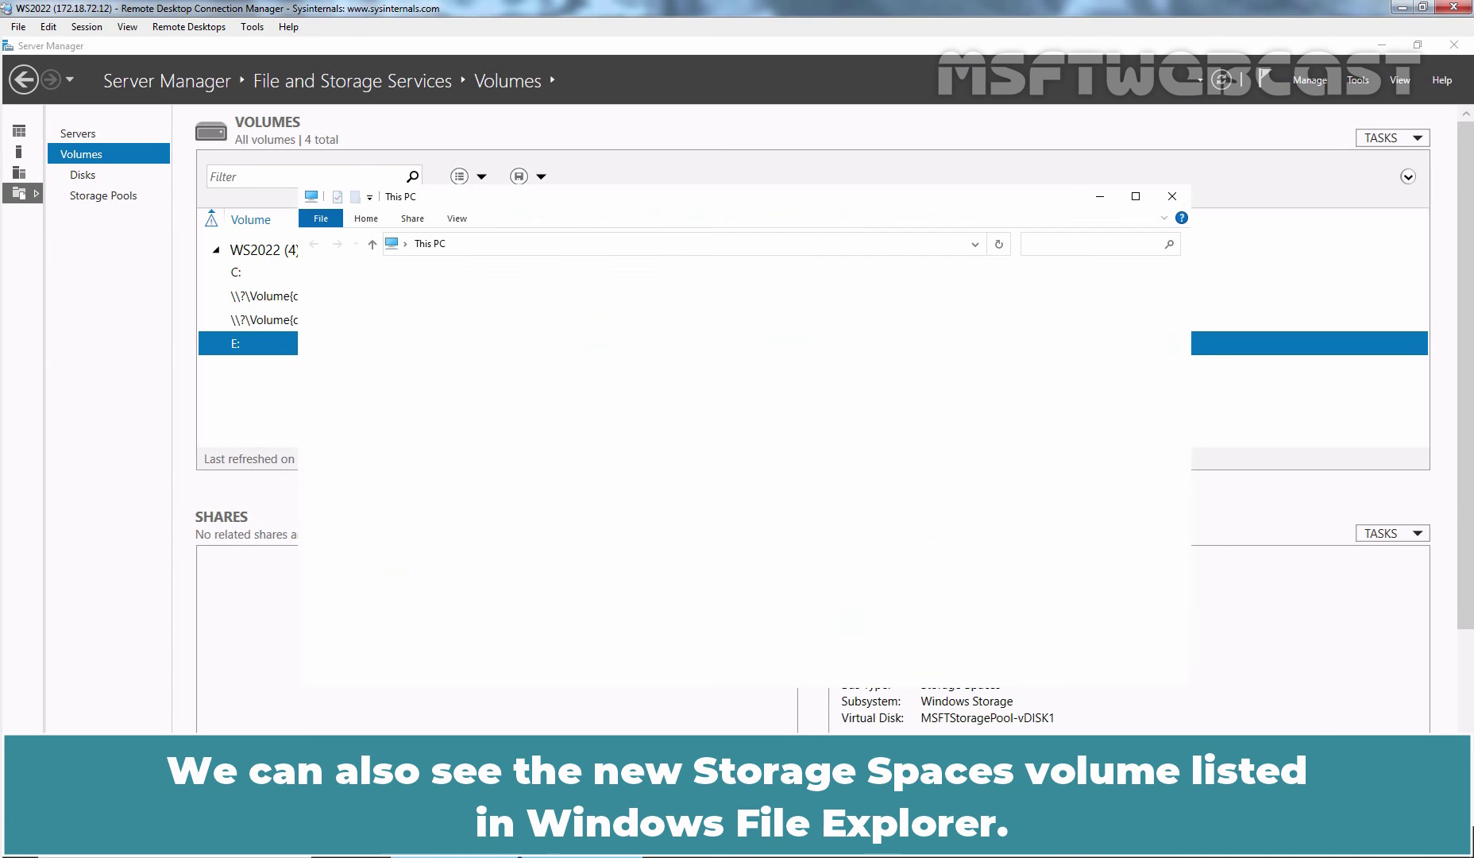
# - Select MSFT-vSTORAGE (E:) under Devices and drives, showing 101 GB free
pyautogui.click(921, 472)
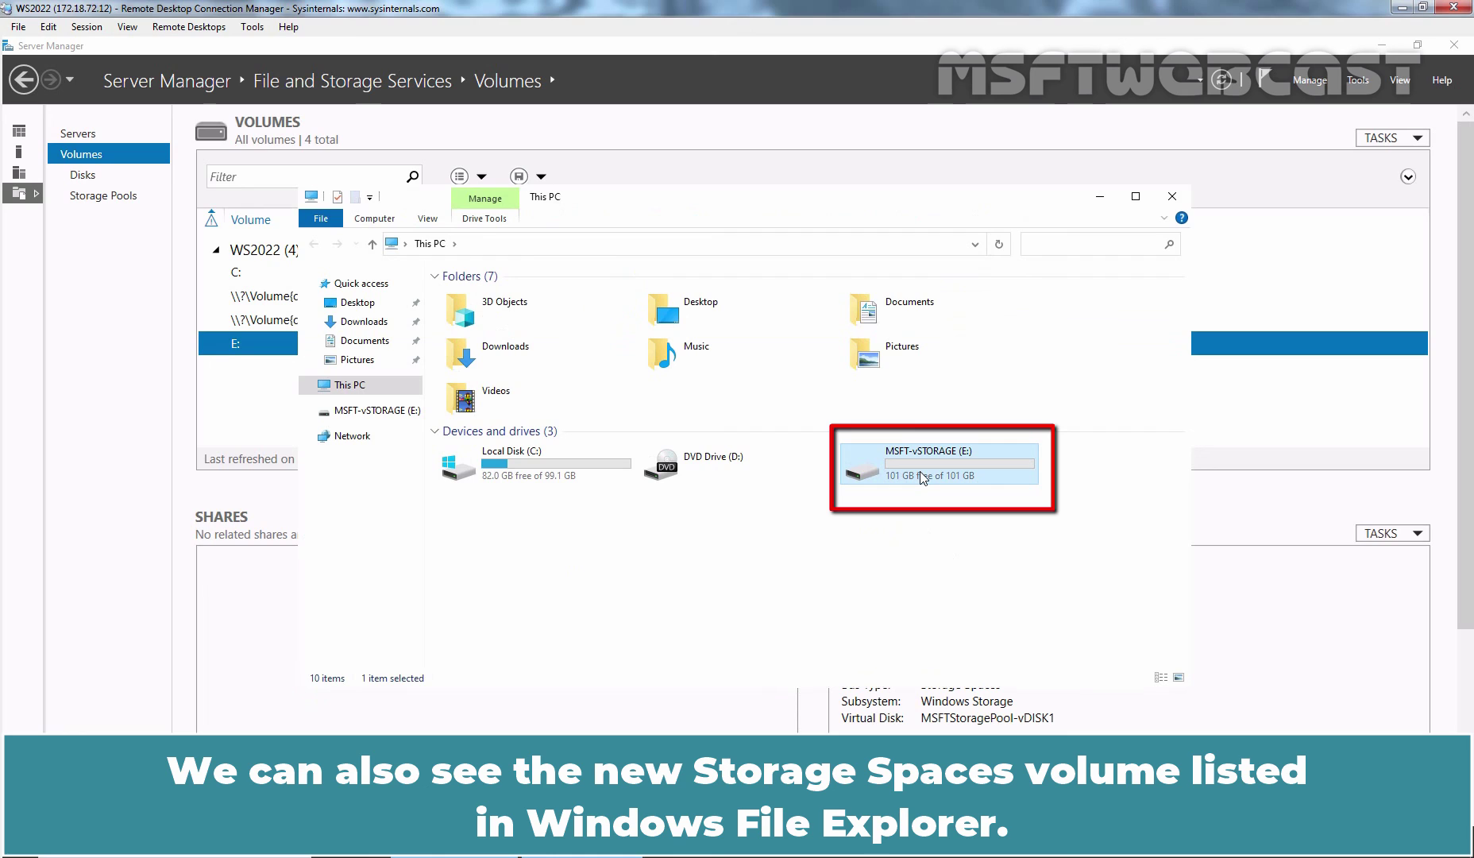